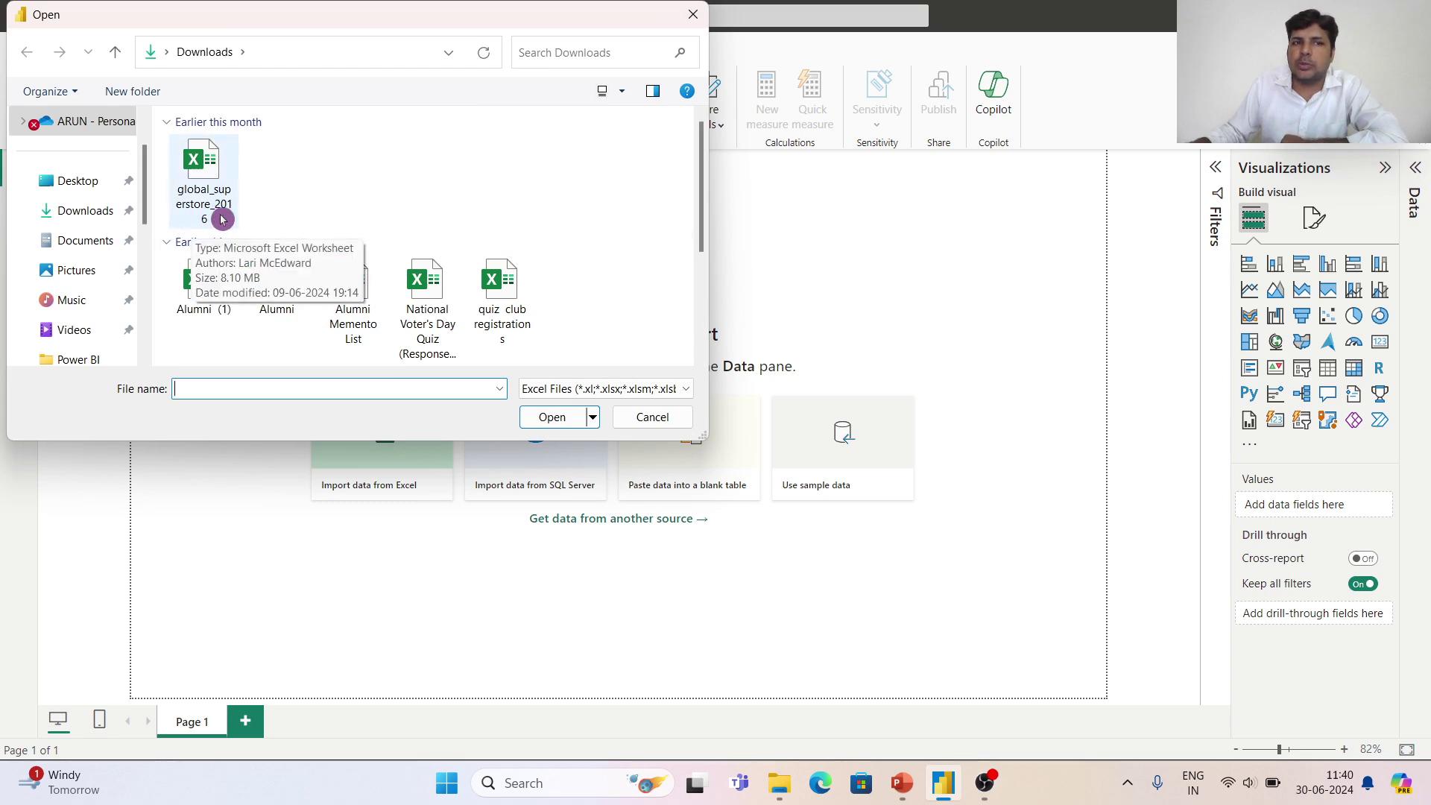
- Import the Orders sheet from the global_superstore_2016 workbook in Downloads
left_click(206, 179)
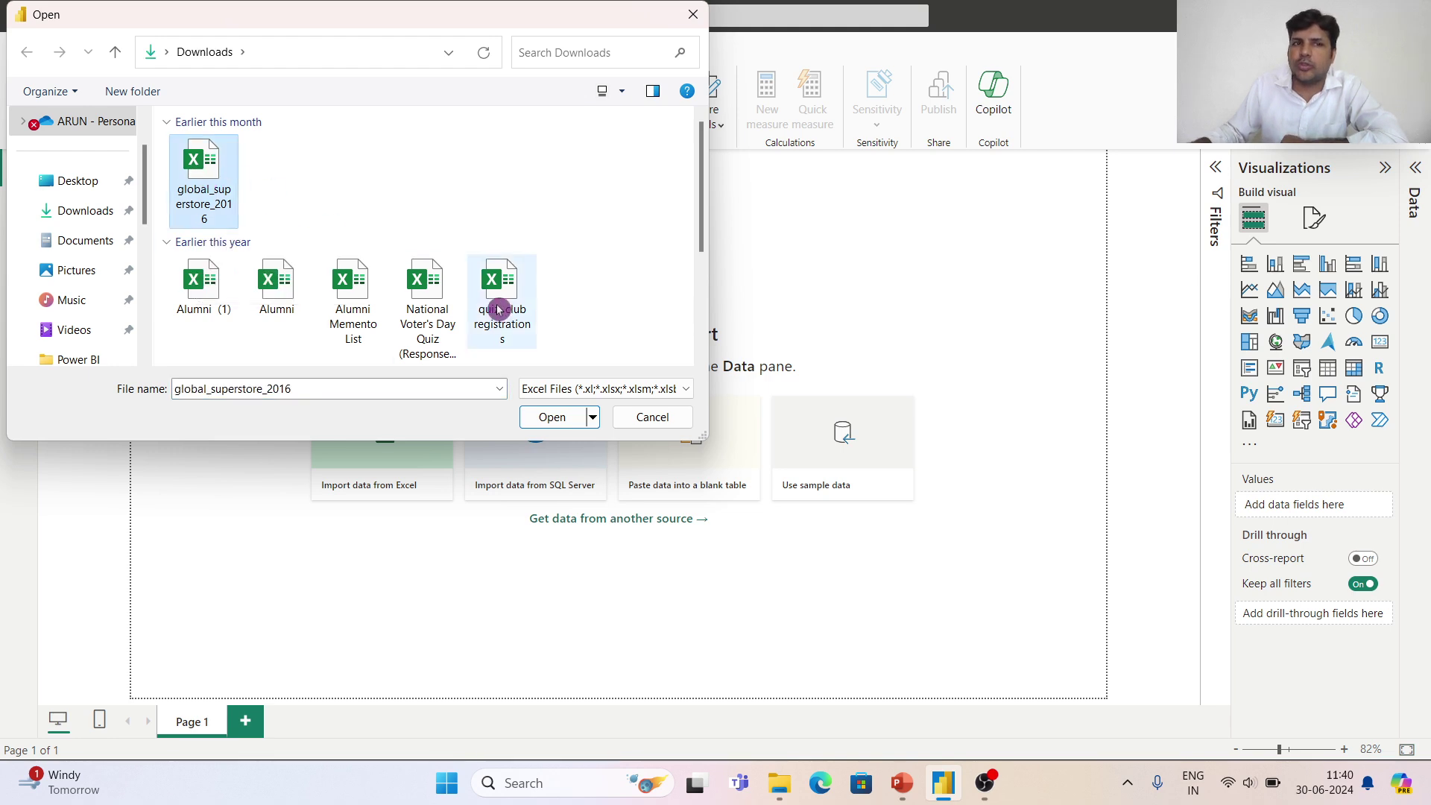
left_click(552, 417)
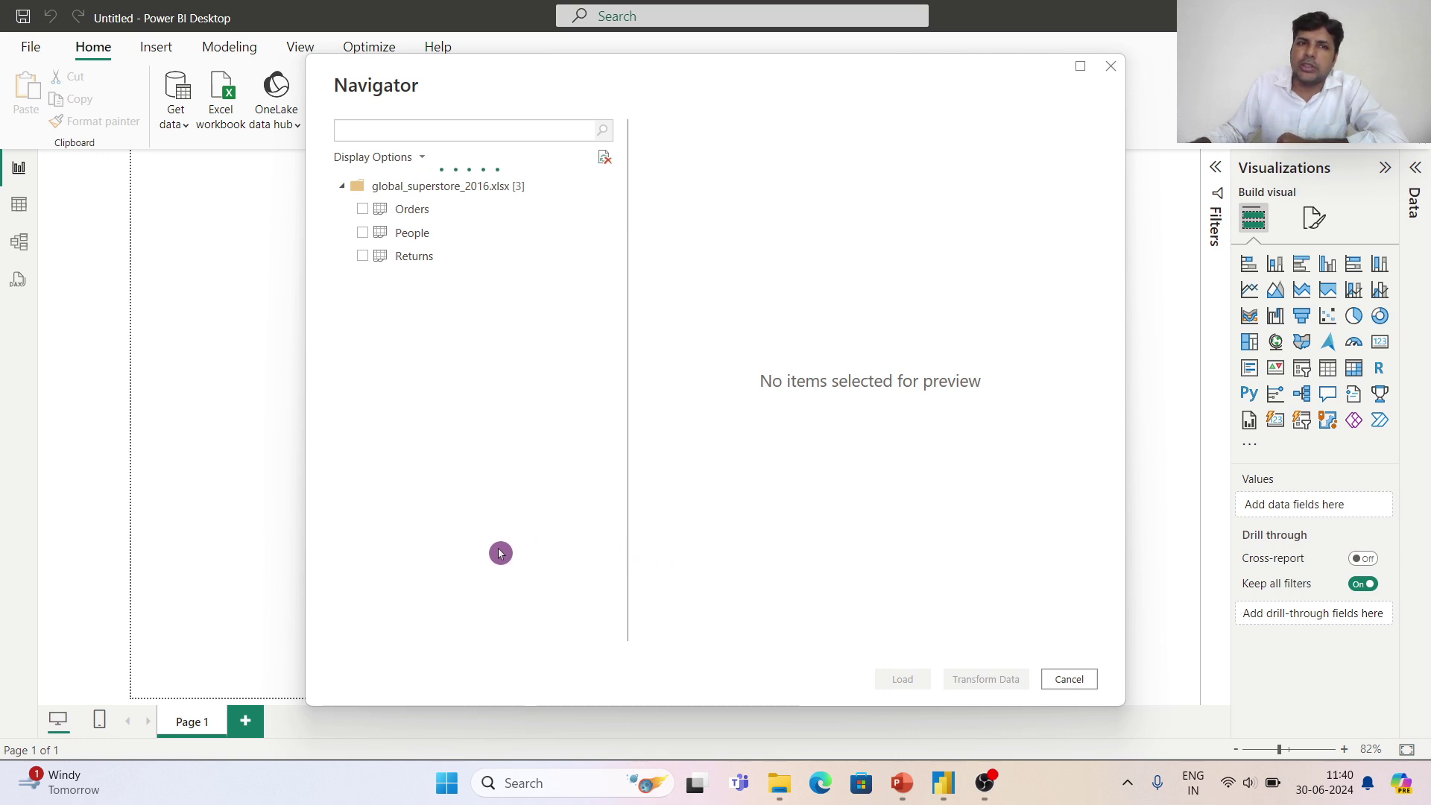
left_click(362, 210)
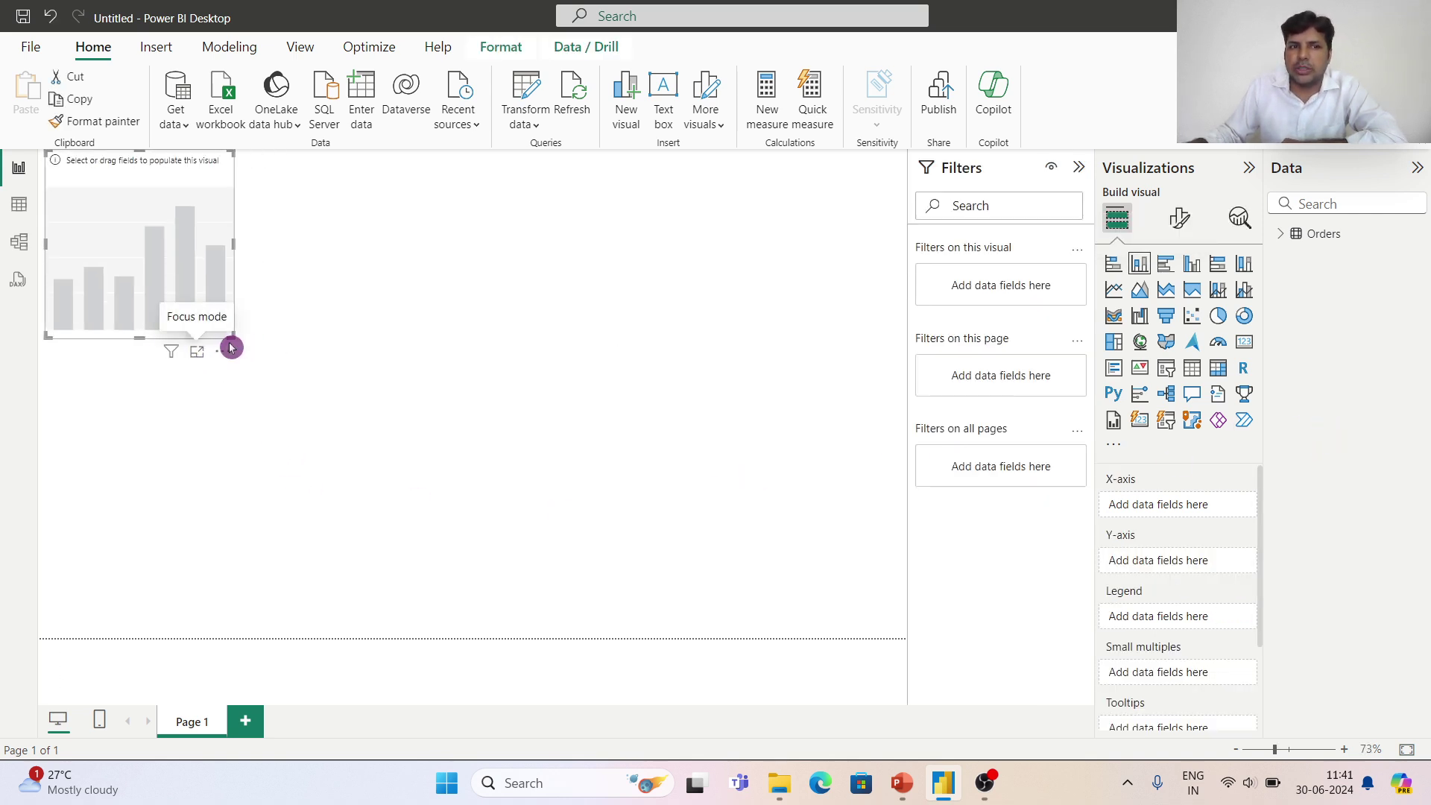
- Enlarge the empty stacked column chart and assign Sales to its Y-axis, Market to its X-axis and Category to its legend
left_click_drag(231, 333, 792, 578)
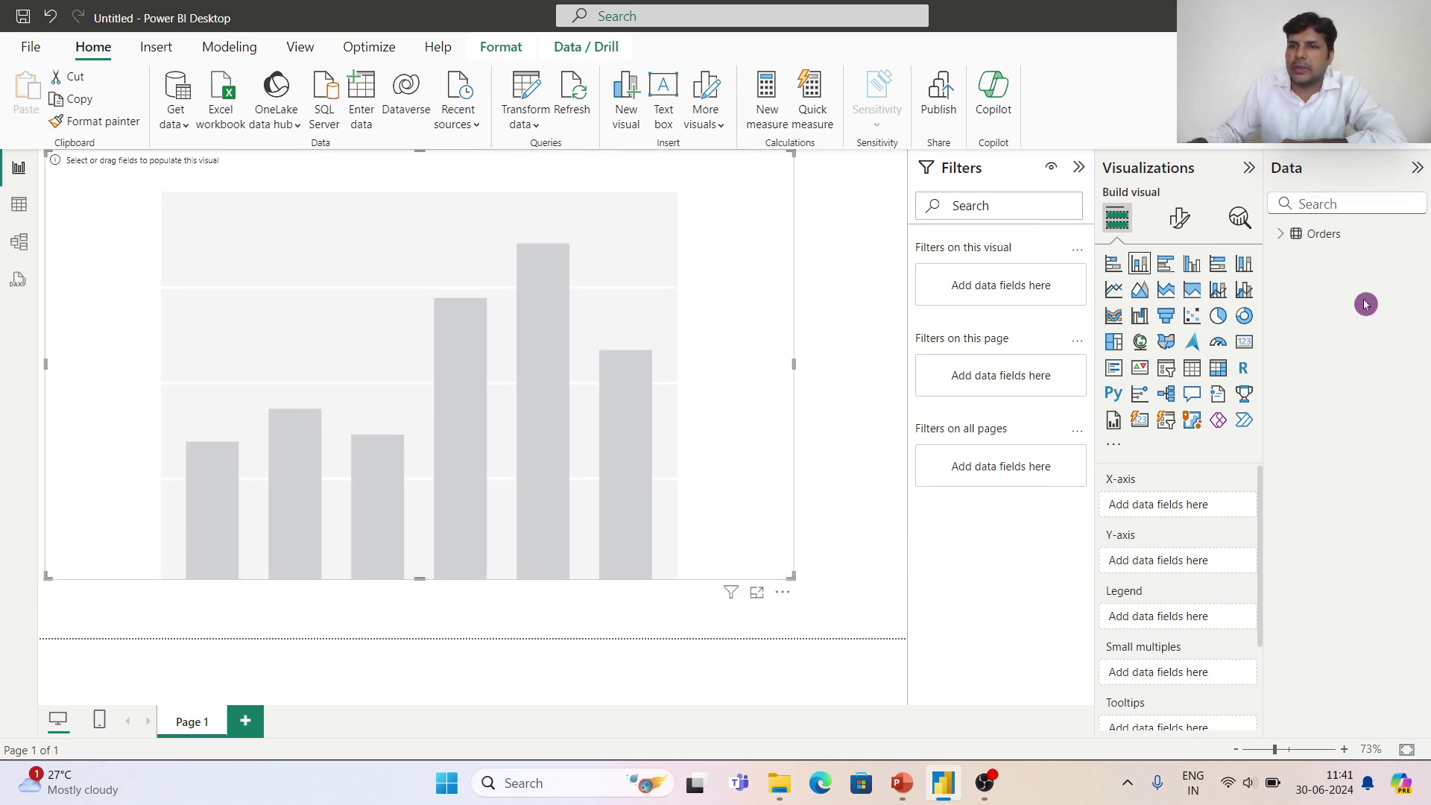
left_click(1281, 234)
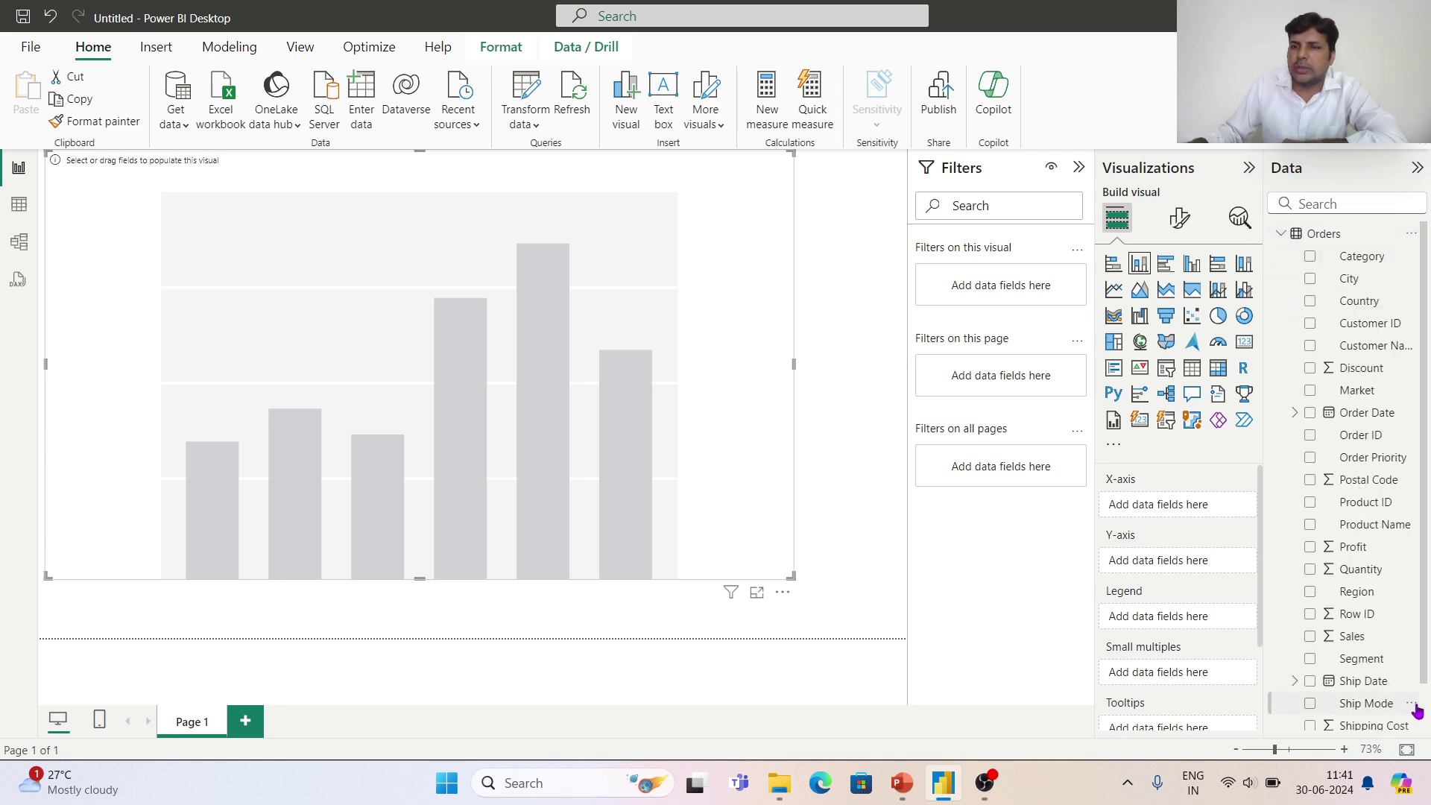
left_click_drag(1371, 641, 1197, 571)
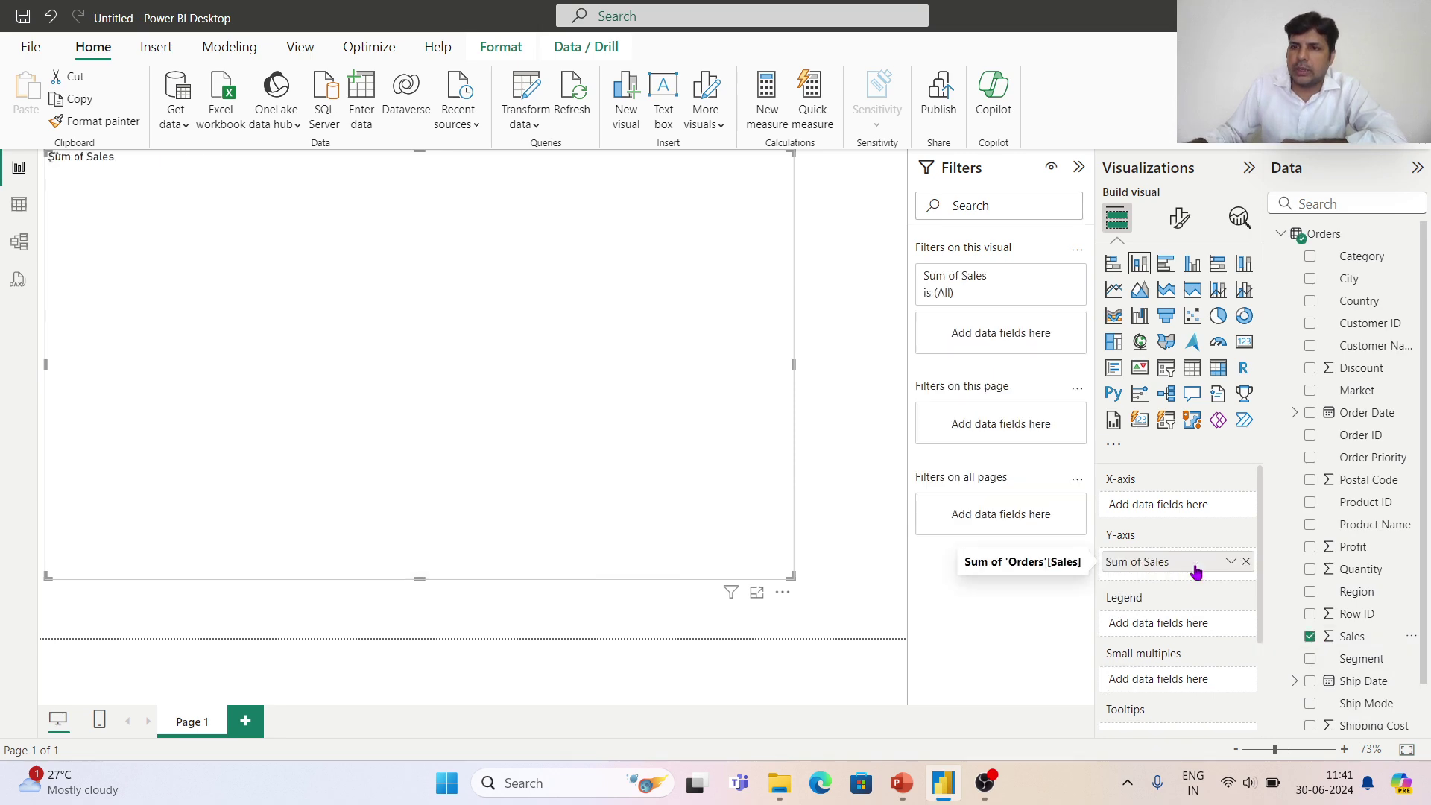
left_click_drag(1363, 389, 1191, 511)
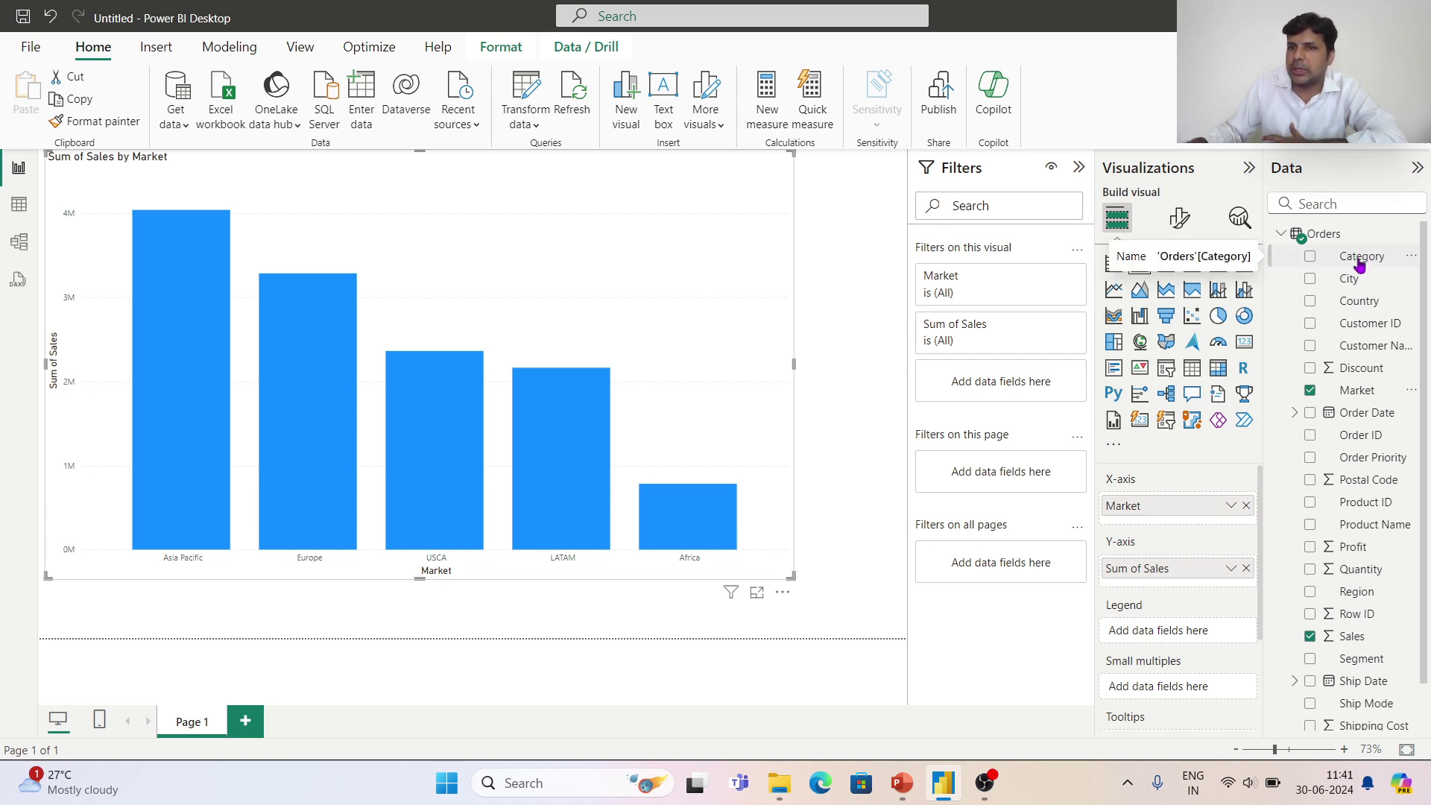
left_click_drag(1360, 262, 1187, 632)
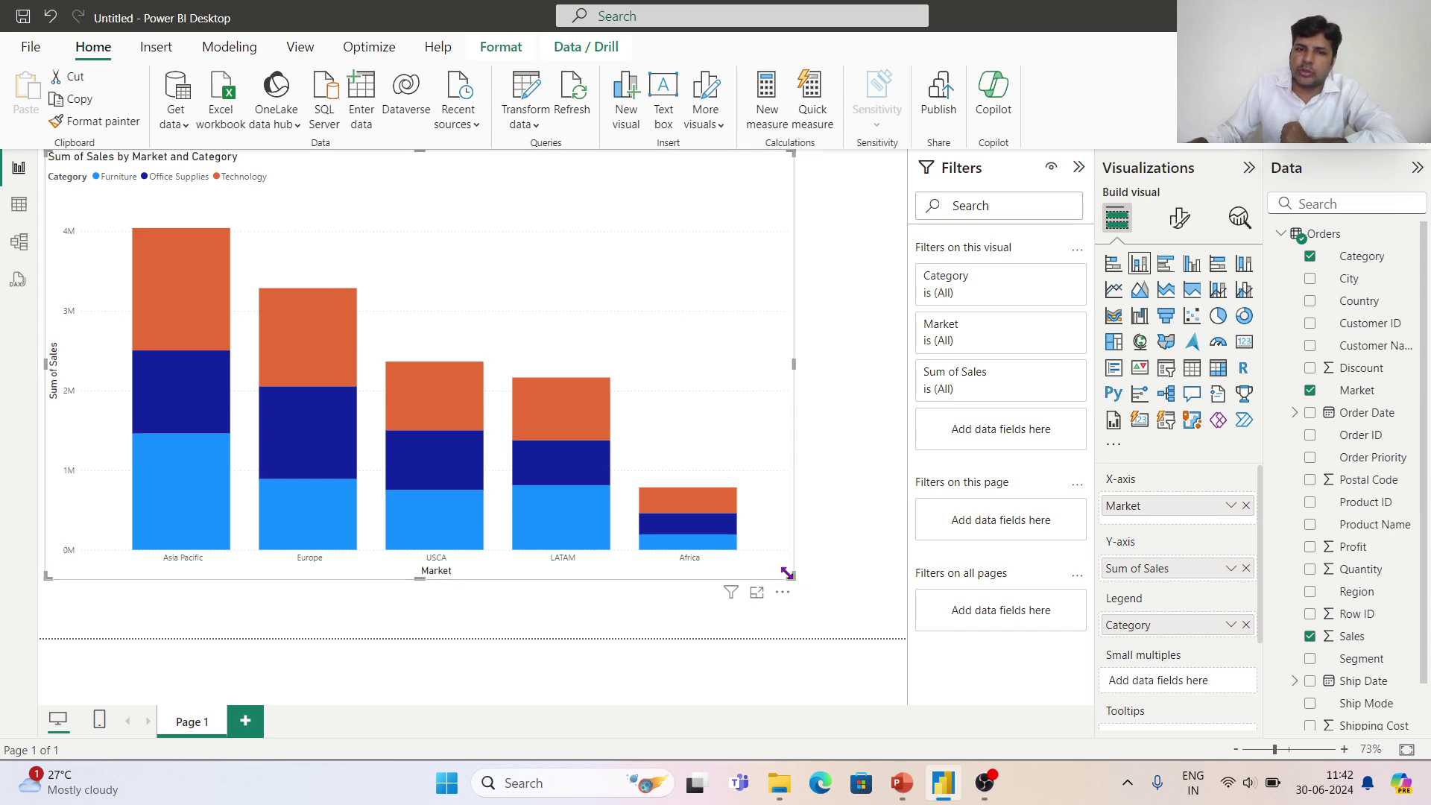
- Show the sales chart in focus mode and collapse the Filters and Data panes for more room
left_click_drag(790, 576, 835, 619)
left_click(800, 632)
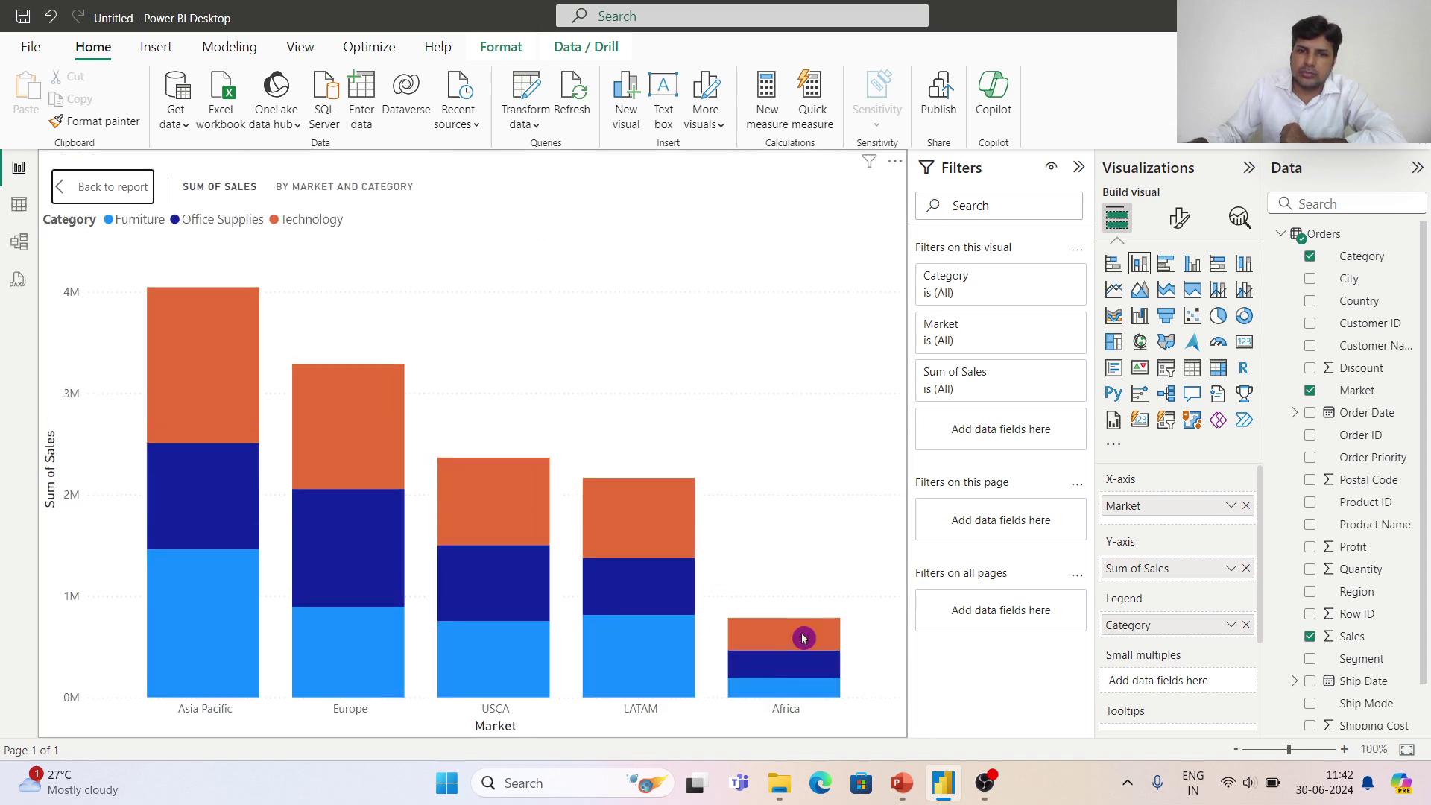
left_click(1079, 170)
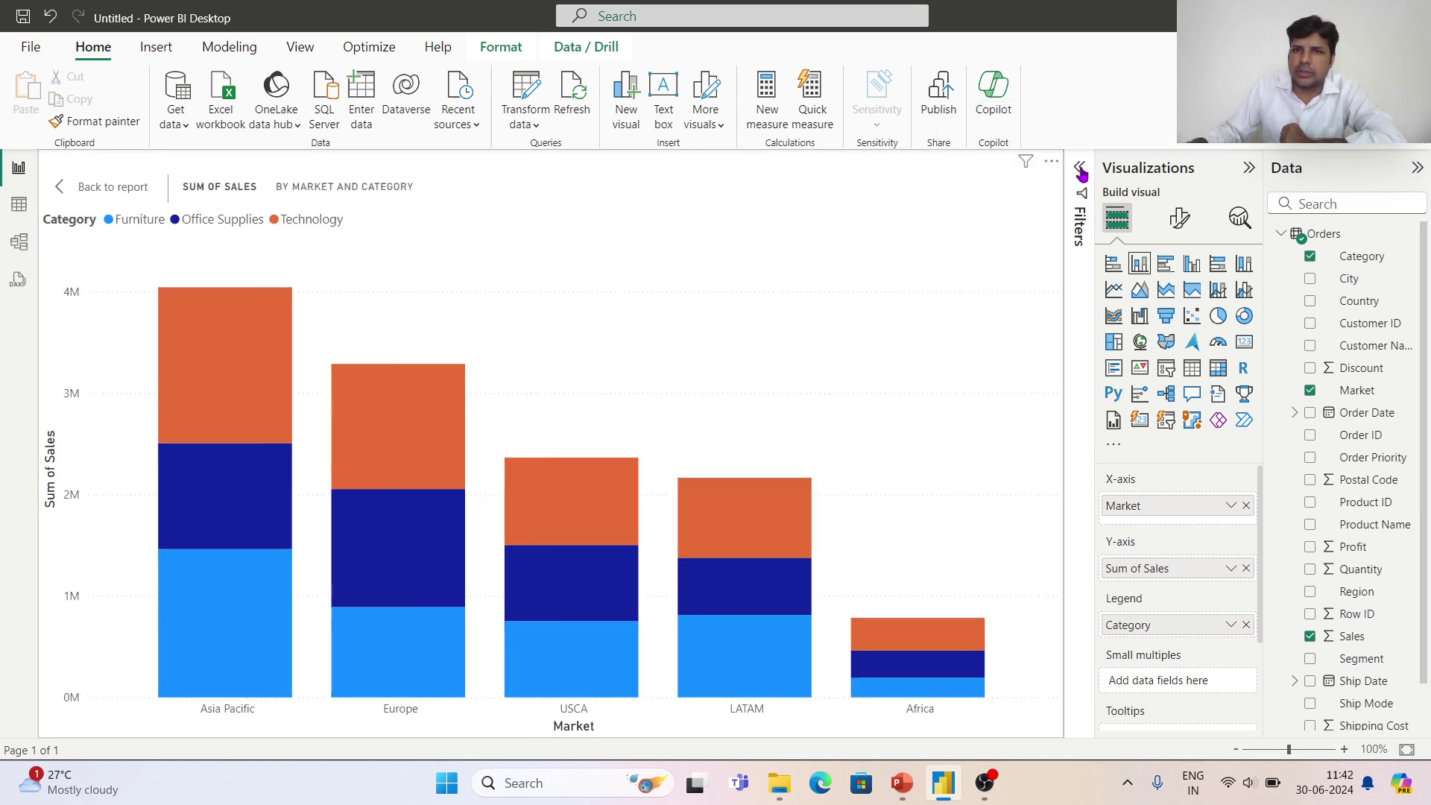
left_click(1415, 171)
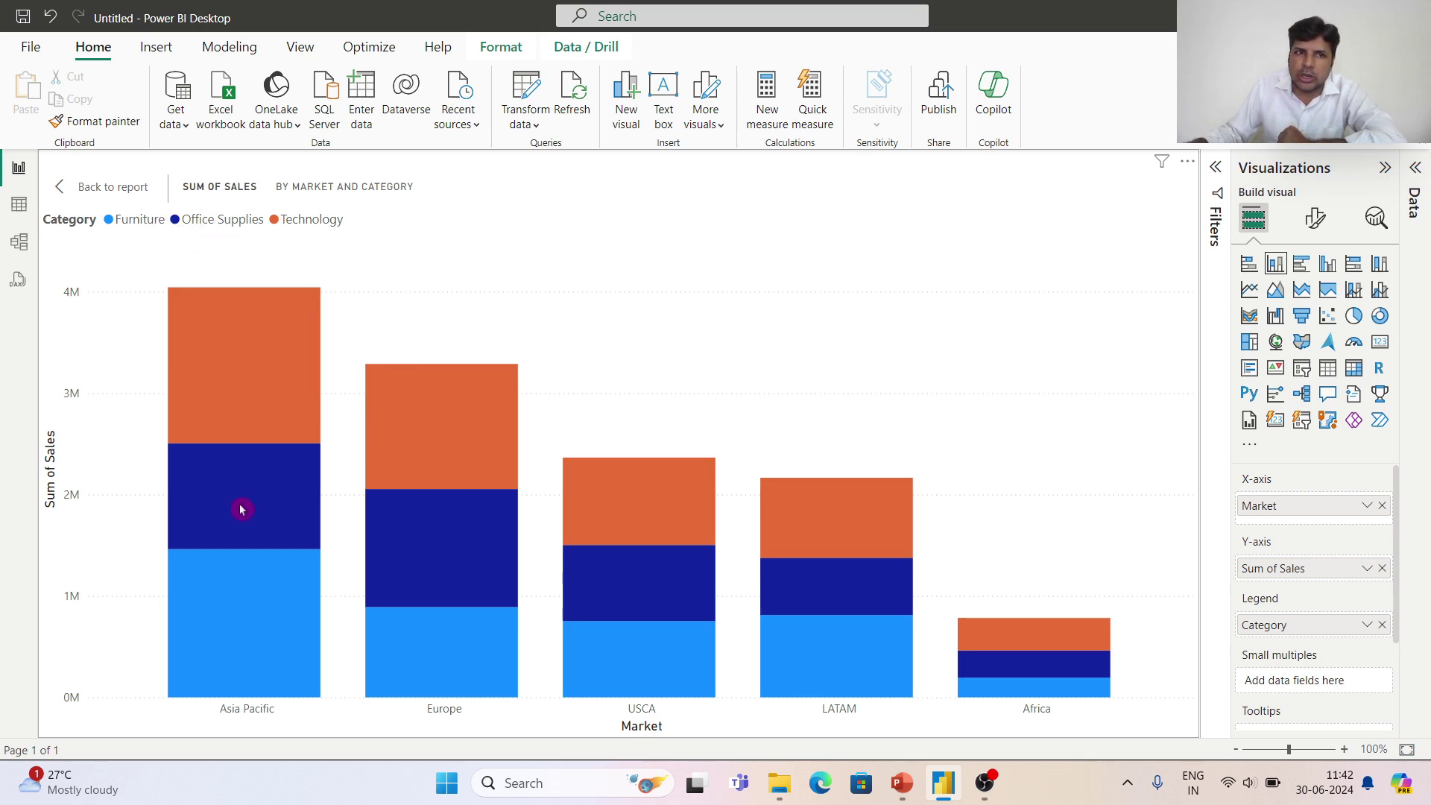
- Include only the Technology segments of Asia Pacific and Africa in the chart
mouse_move(260, 385)
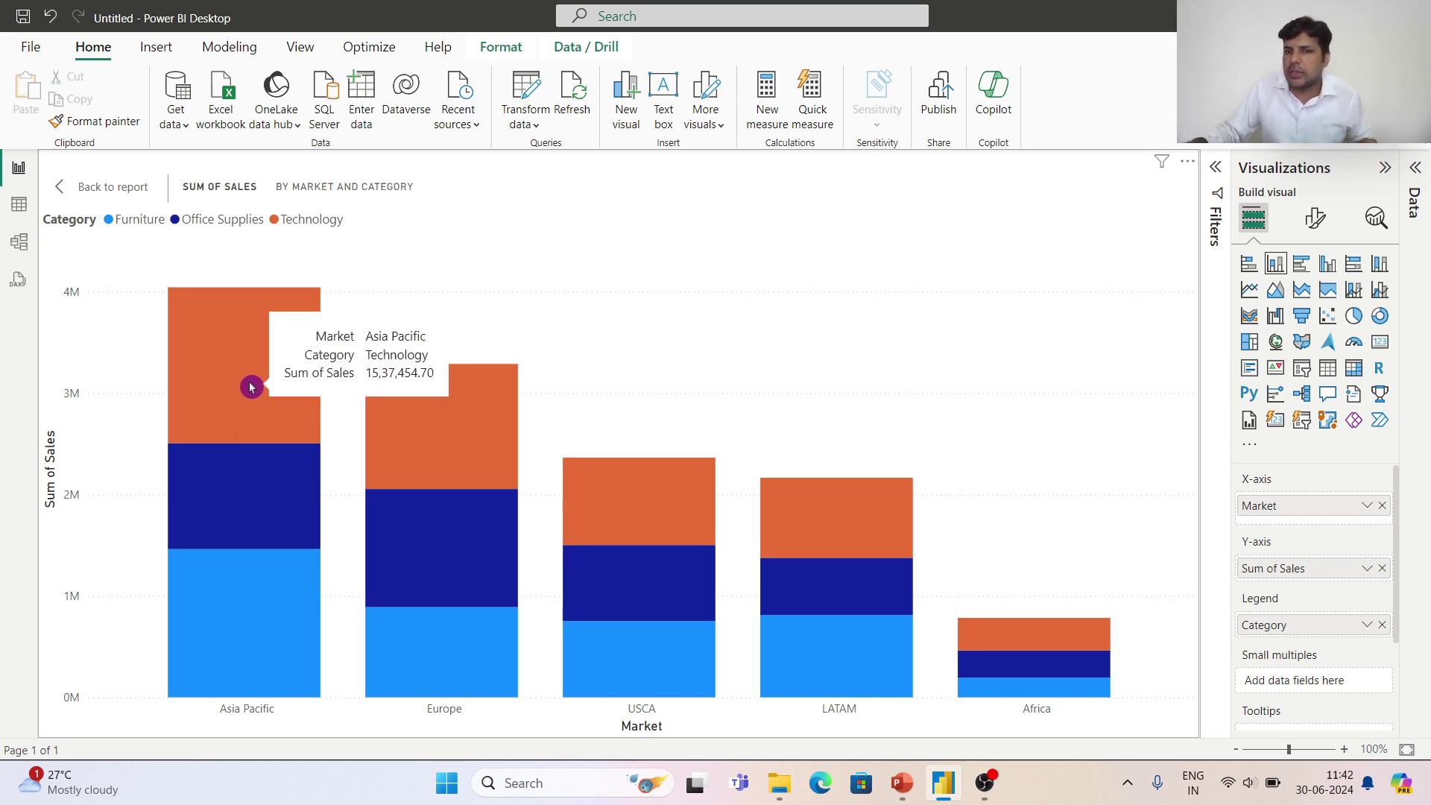
mouse_move(1086, 645)
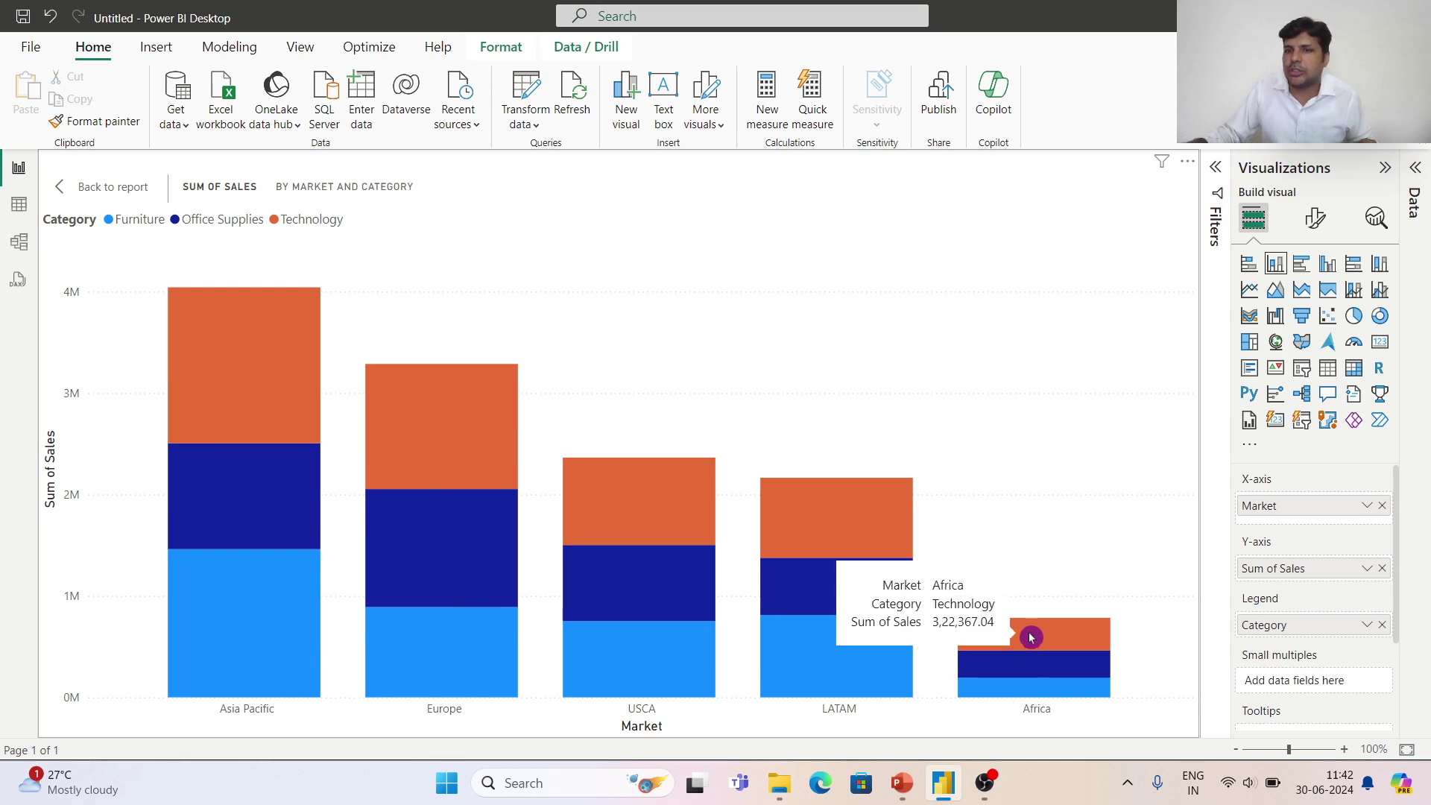
left_click(227, 353)
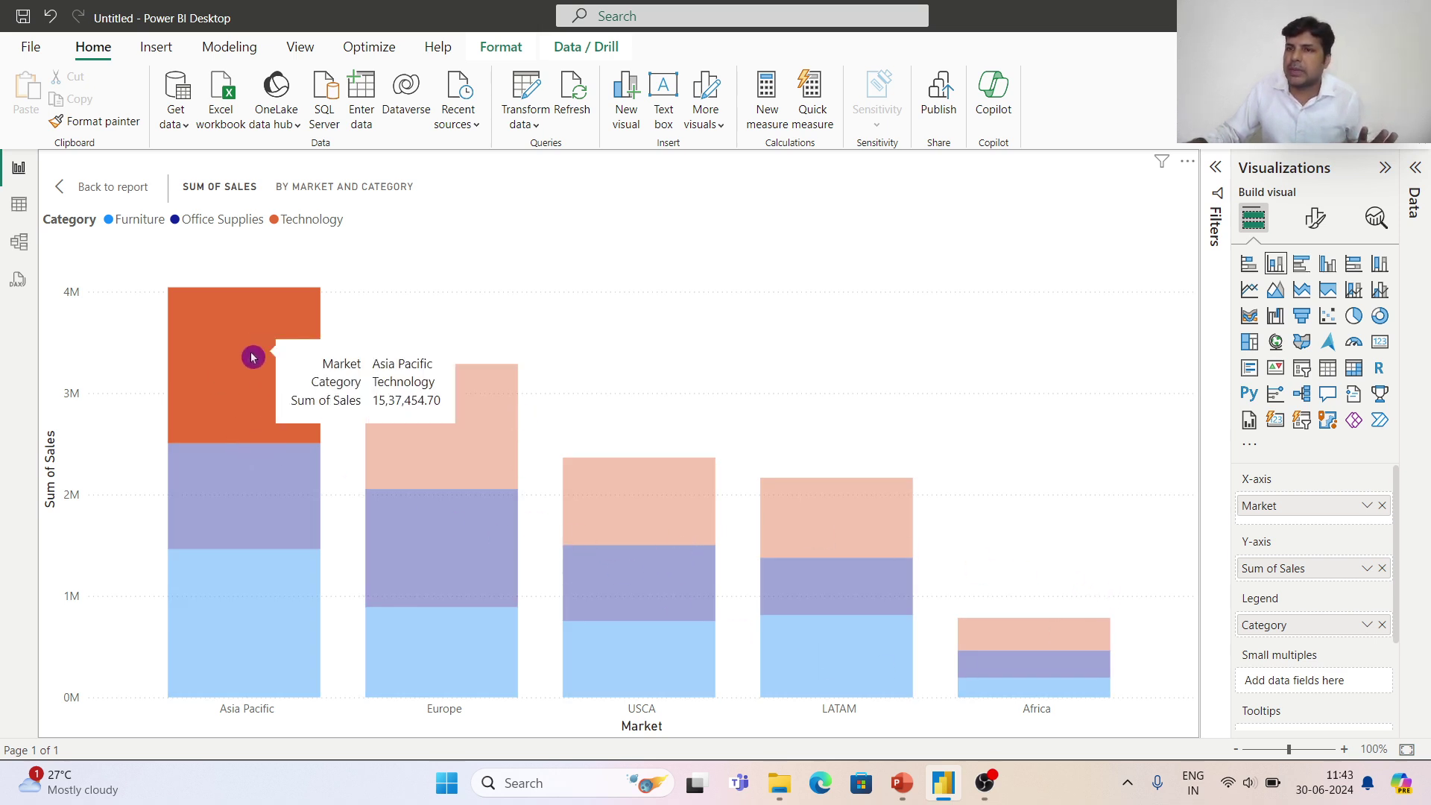
mouse_move(474, 472)
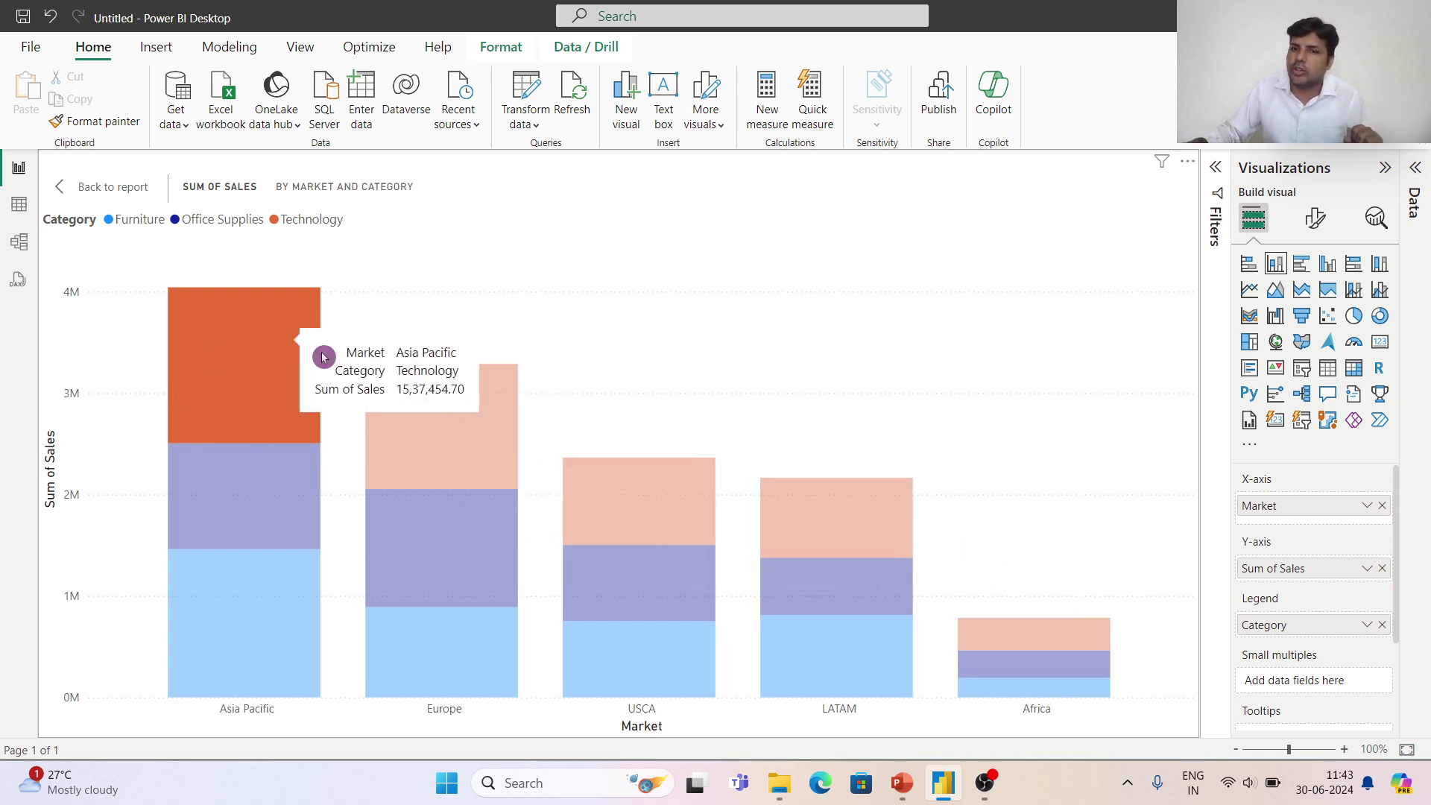
left_click(1081, 639, "ctrl")
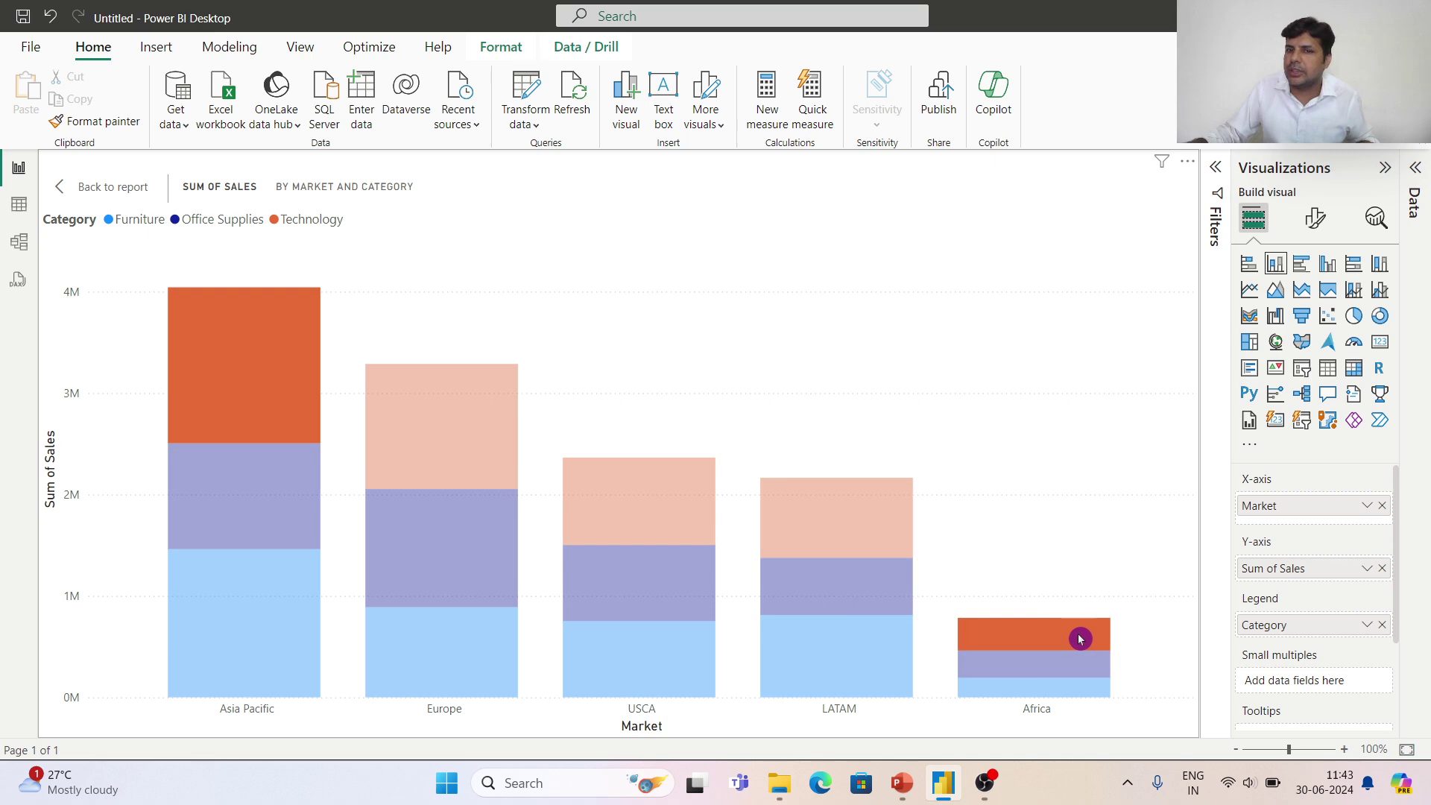
mouse_move(230, 323)
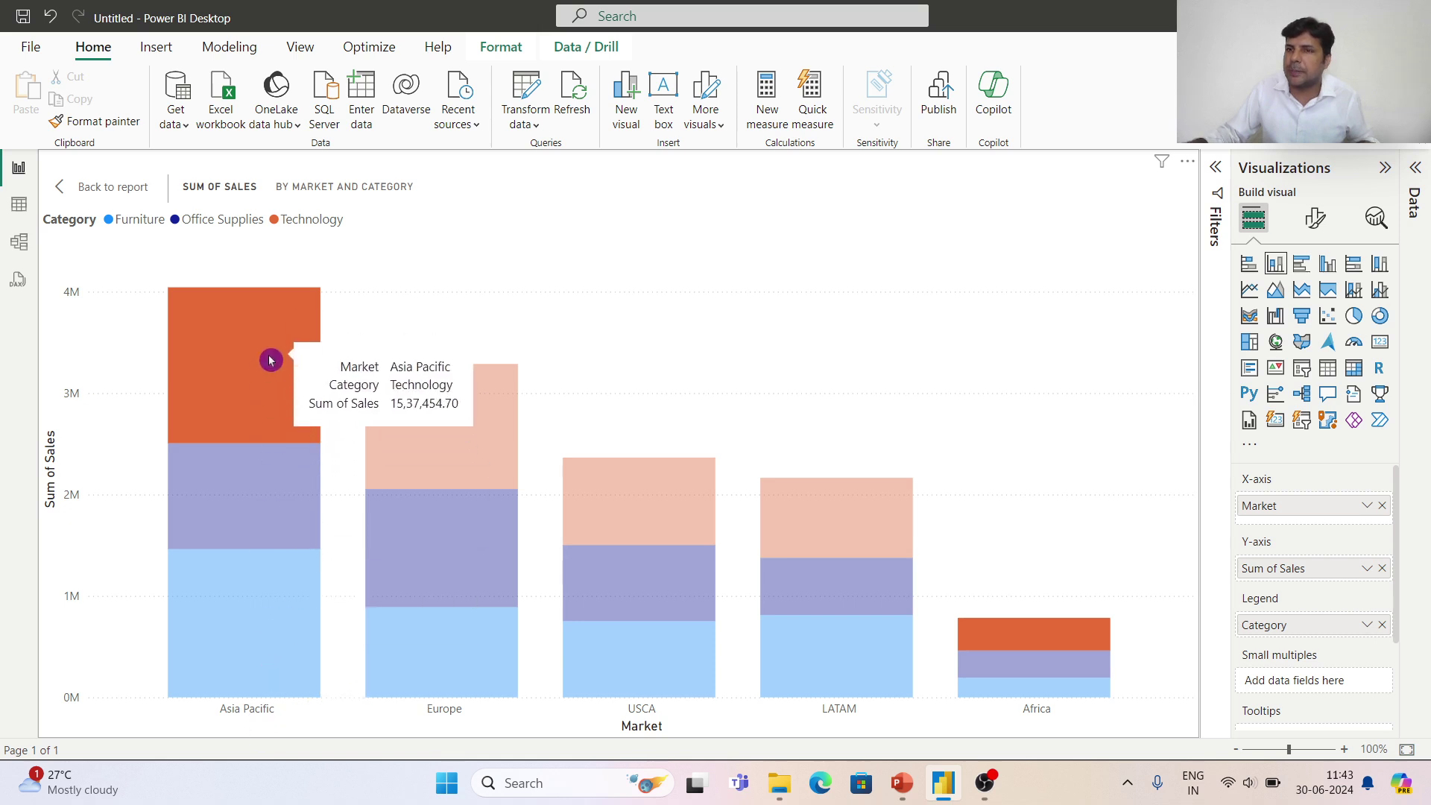
right_click(261, 322)
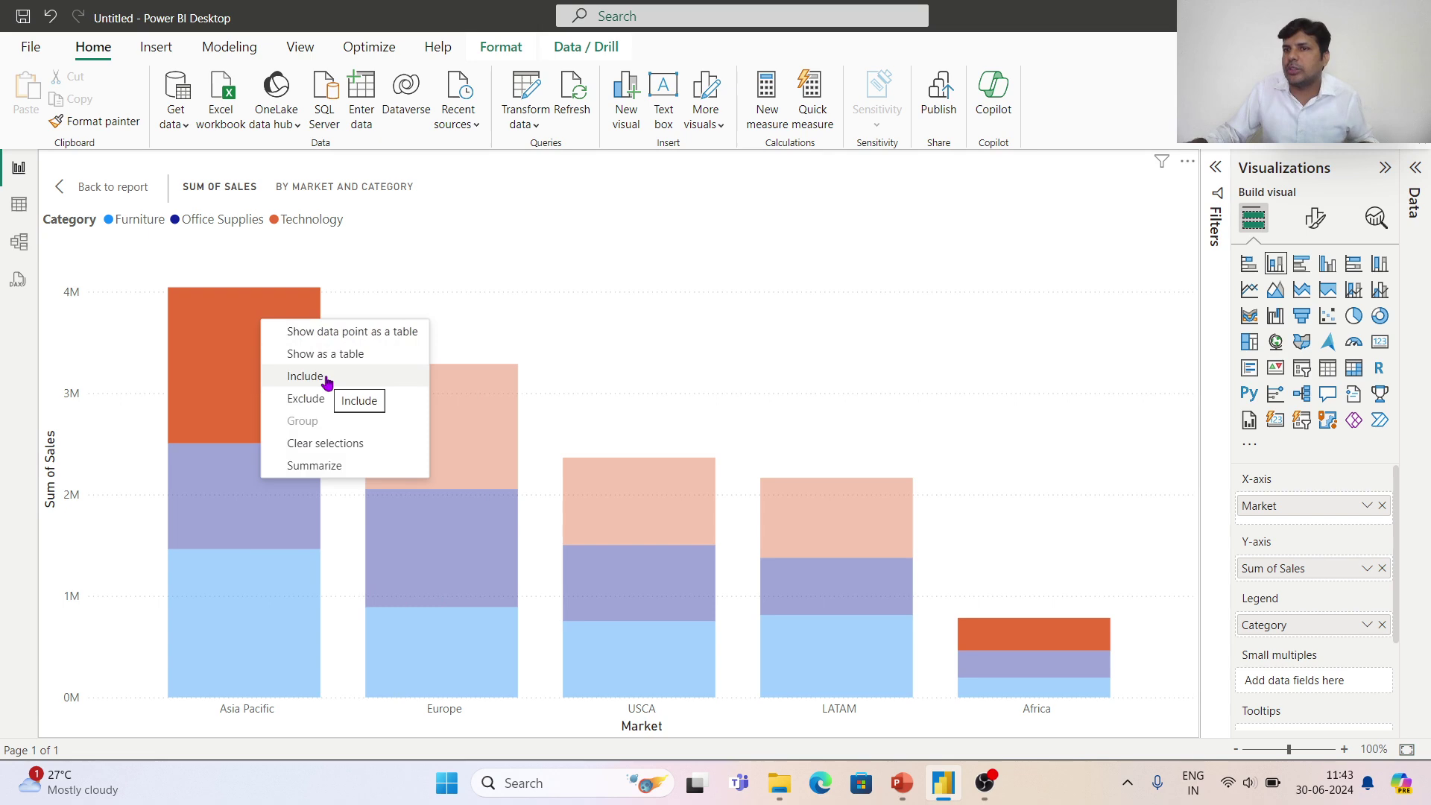
left_click(326, 376)
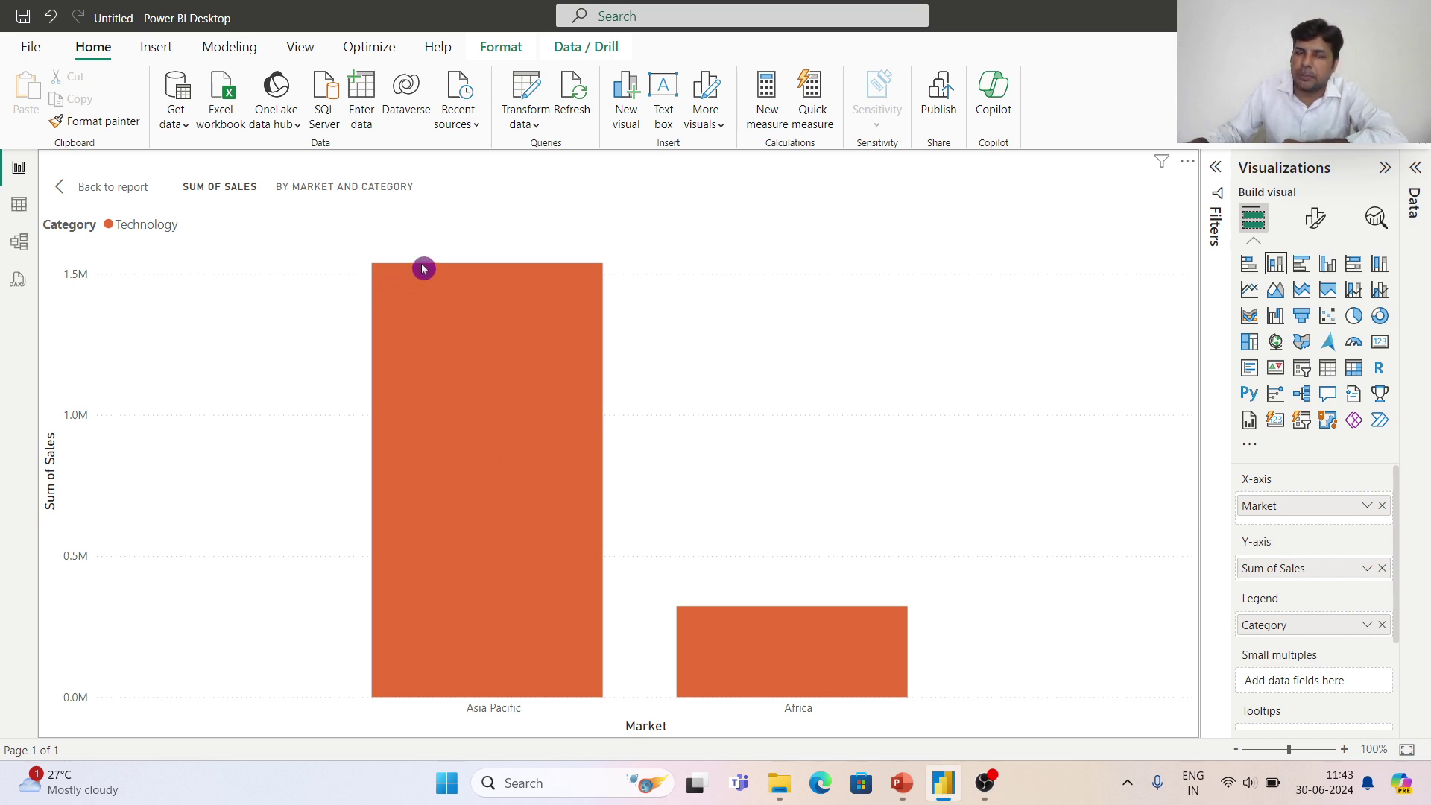
- Remove the inclusion filter that limits the chart to the Asia Pacific and Africa Technology segments
mouse_move(423, 268)
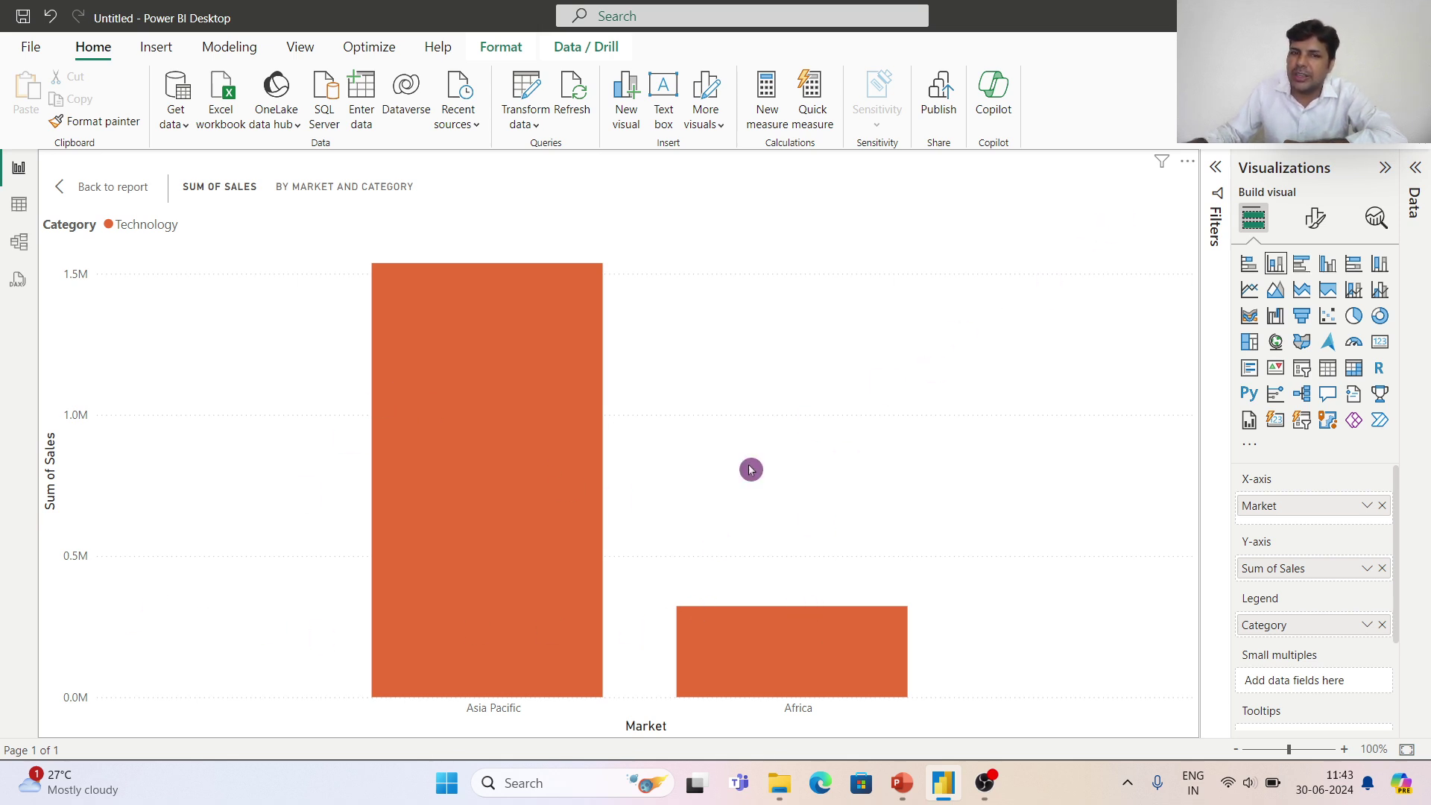
mouse_move(513, 501)
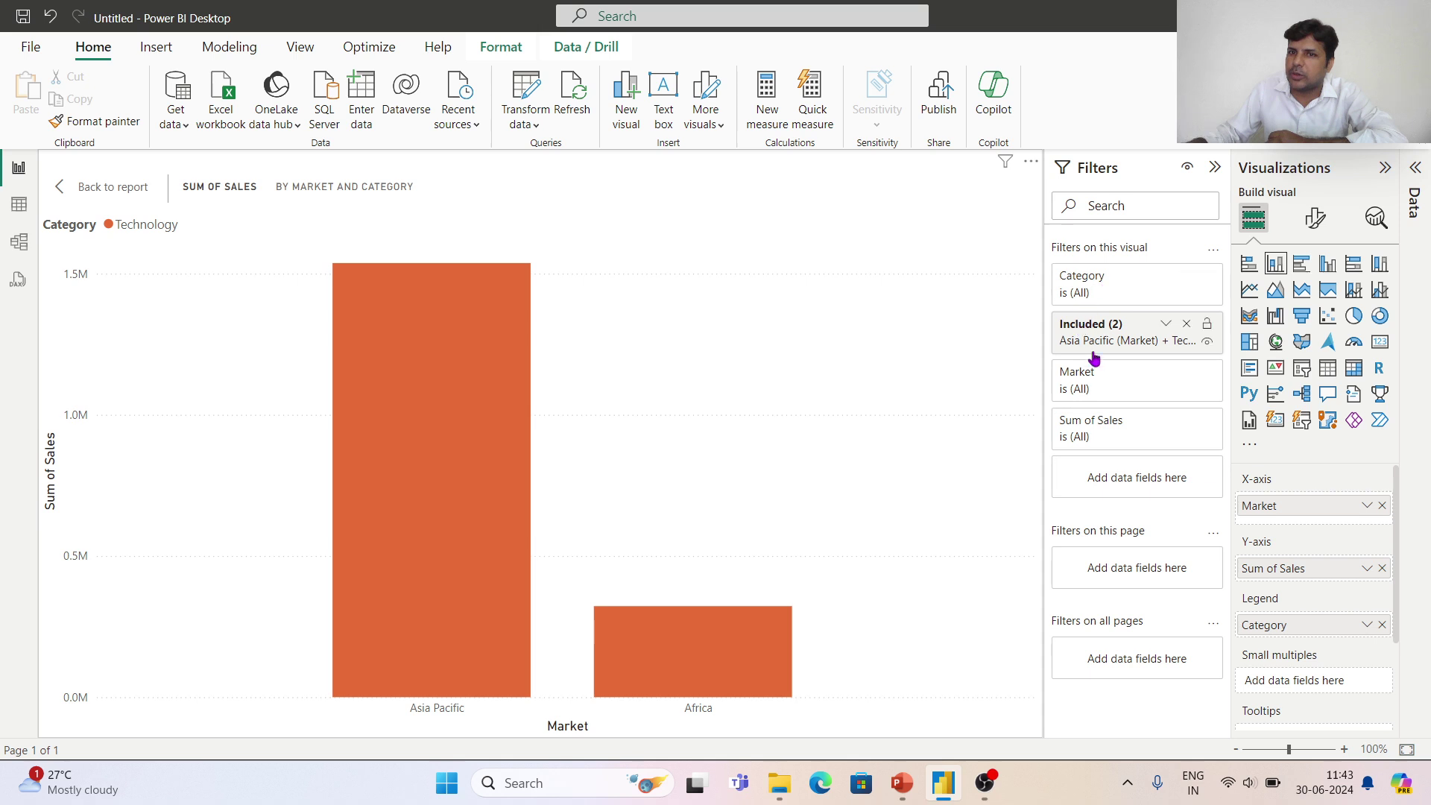
left_click(1187, 325)
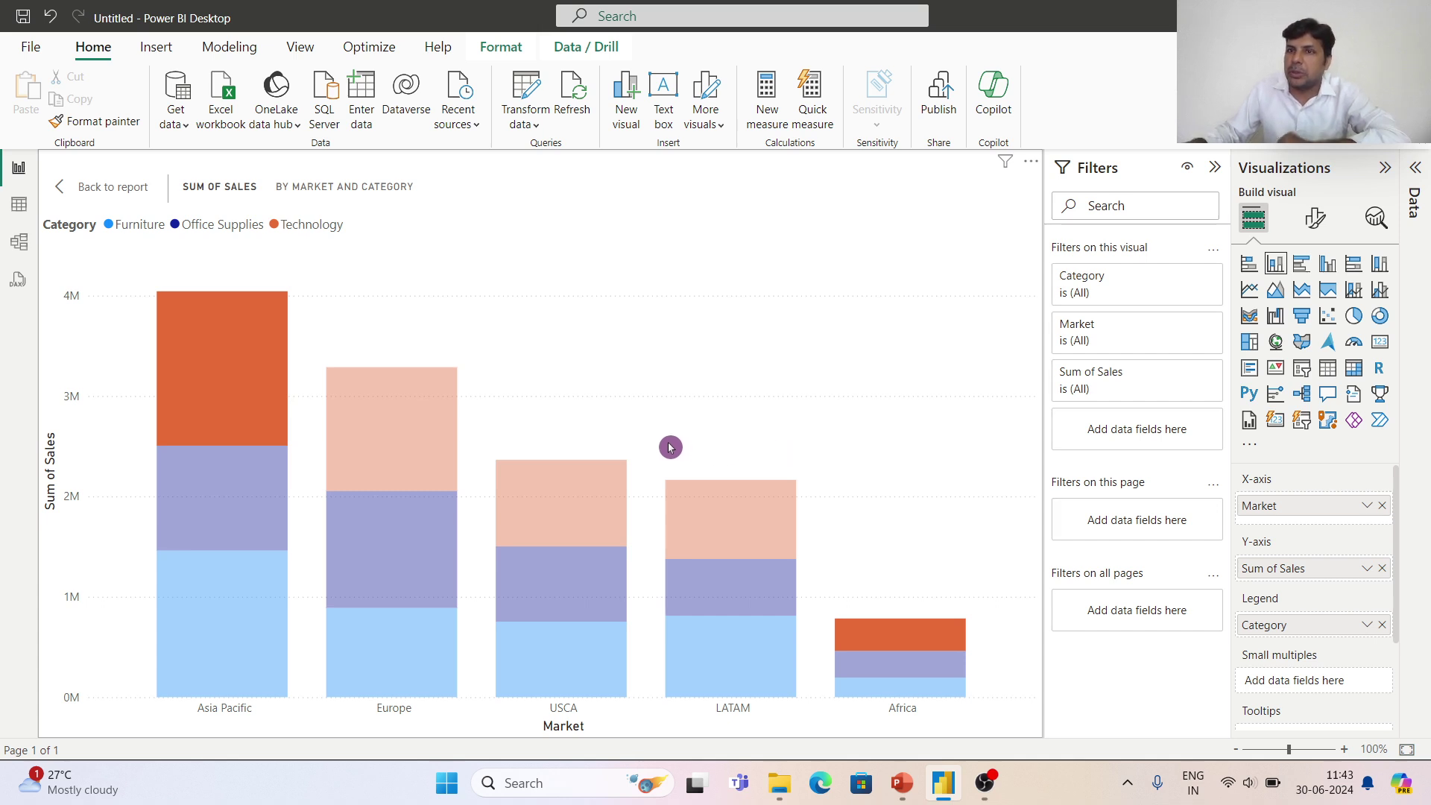
- Add USCA's Technology segment to the selection and include only the Technology segments of Asia Pacific, USCA and Africa
left_click(552, 519)
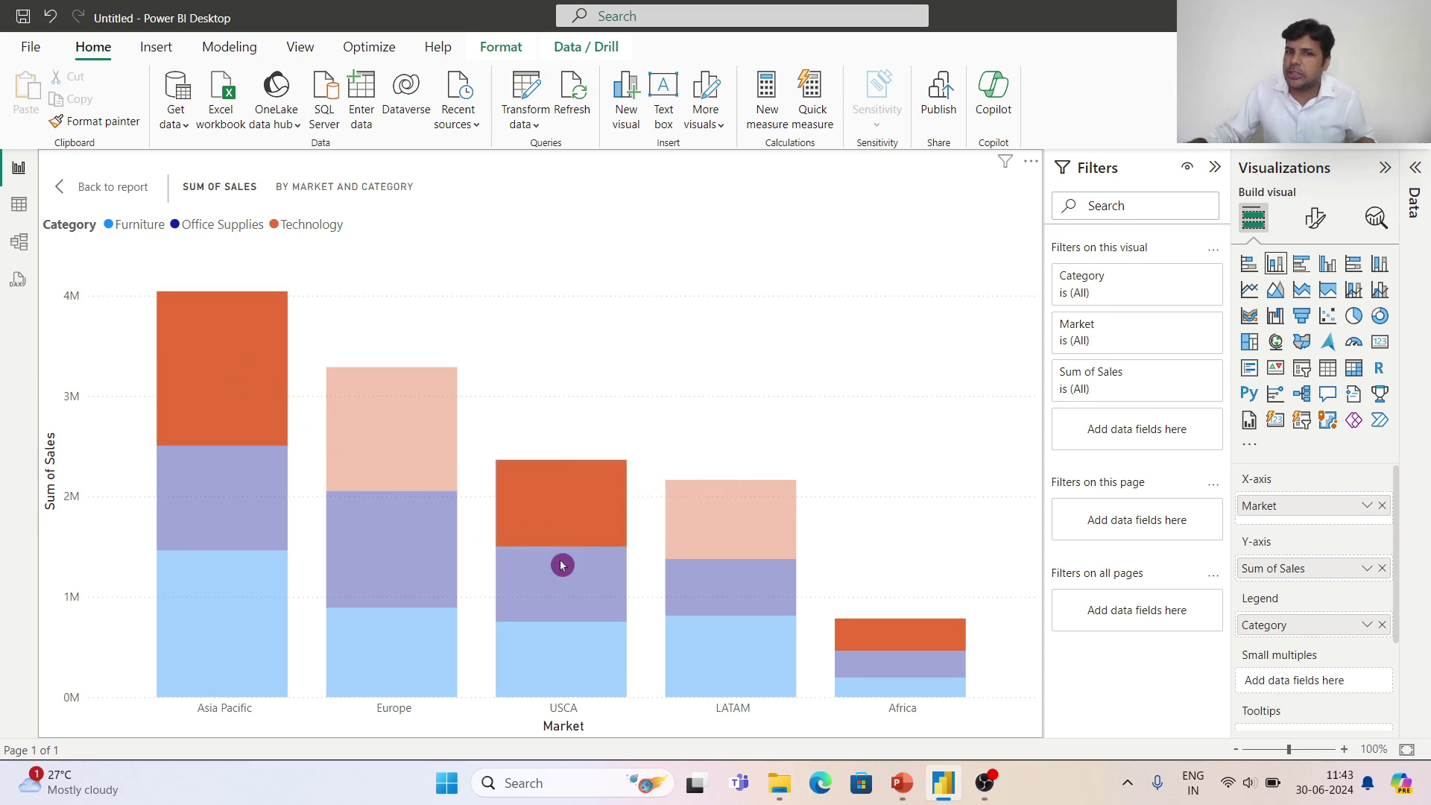
right_click(566, 509)
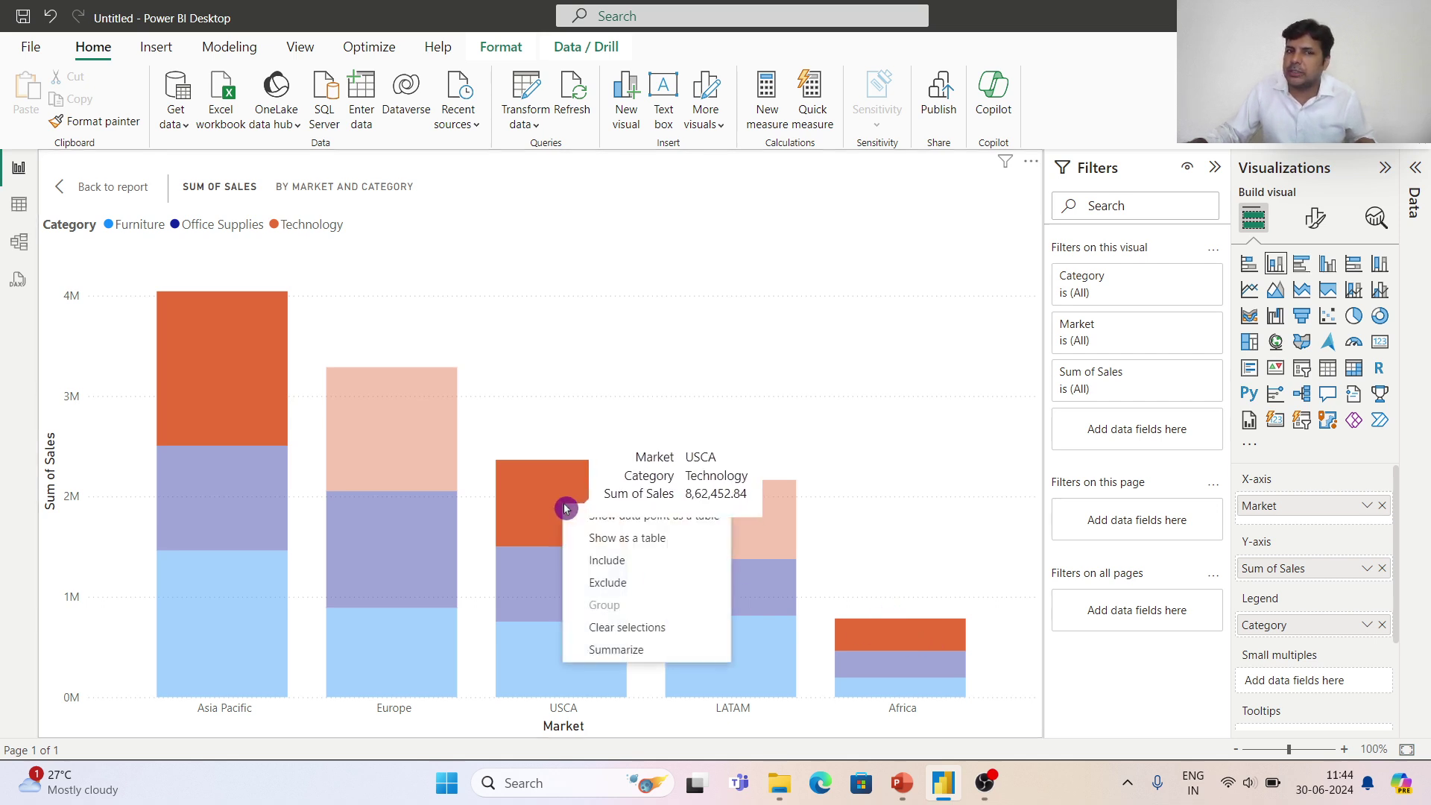
left_click(613, 561)
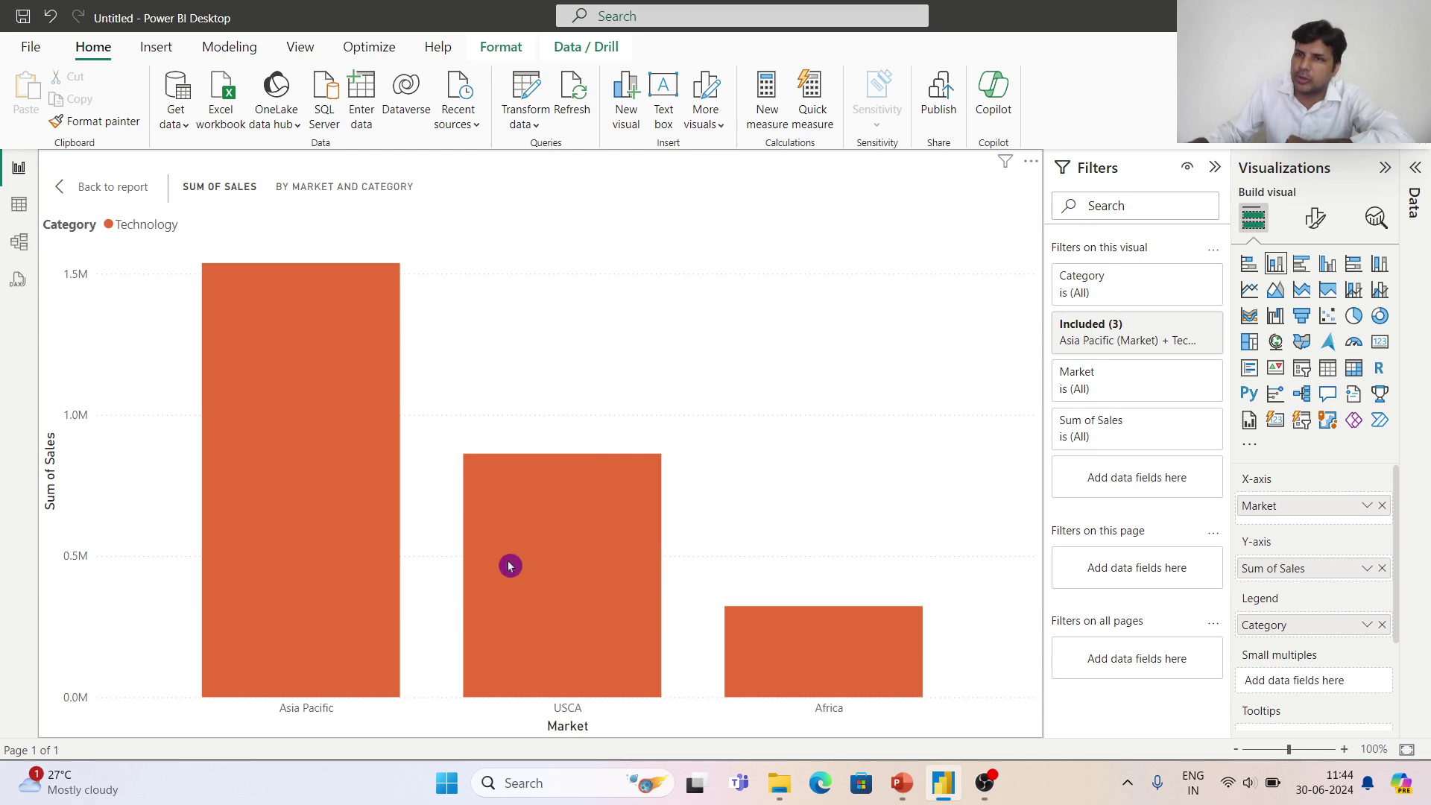
mouse_move(752, 627)
mouse_move(383, 409)
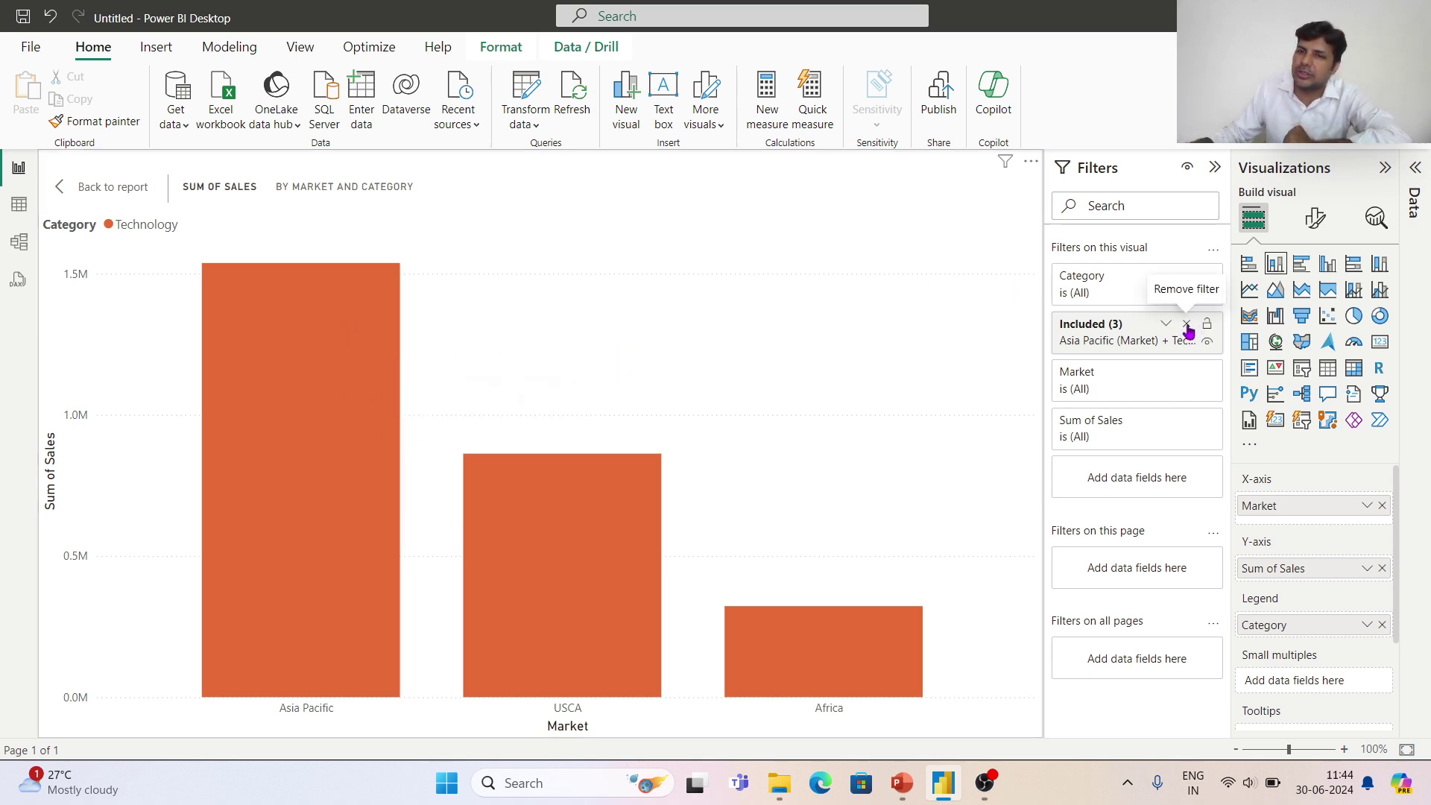
- Remove the inclusion filter on the three Technology segments and clear the selection in the chart
left_click(1187, 325)
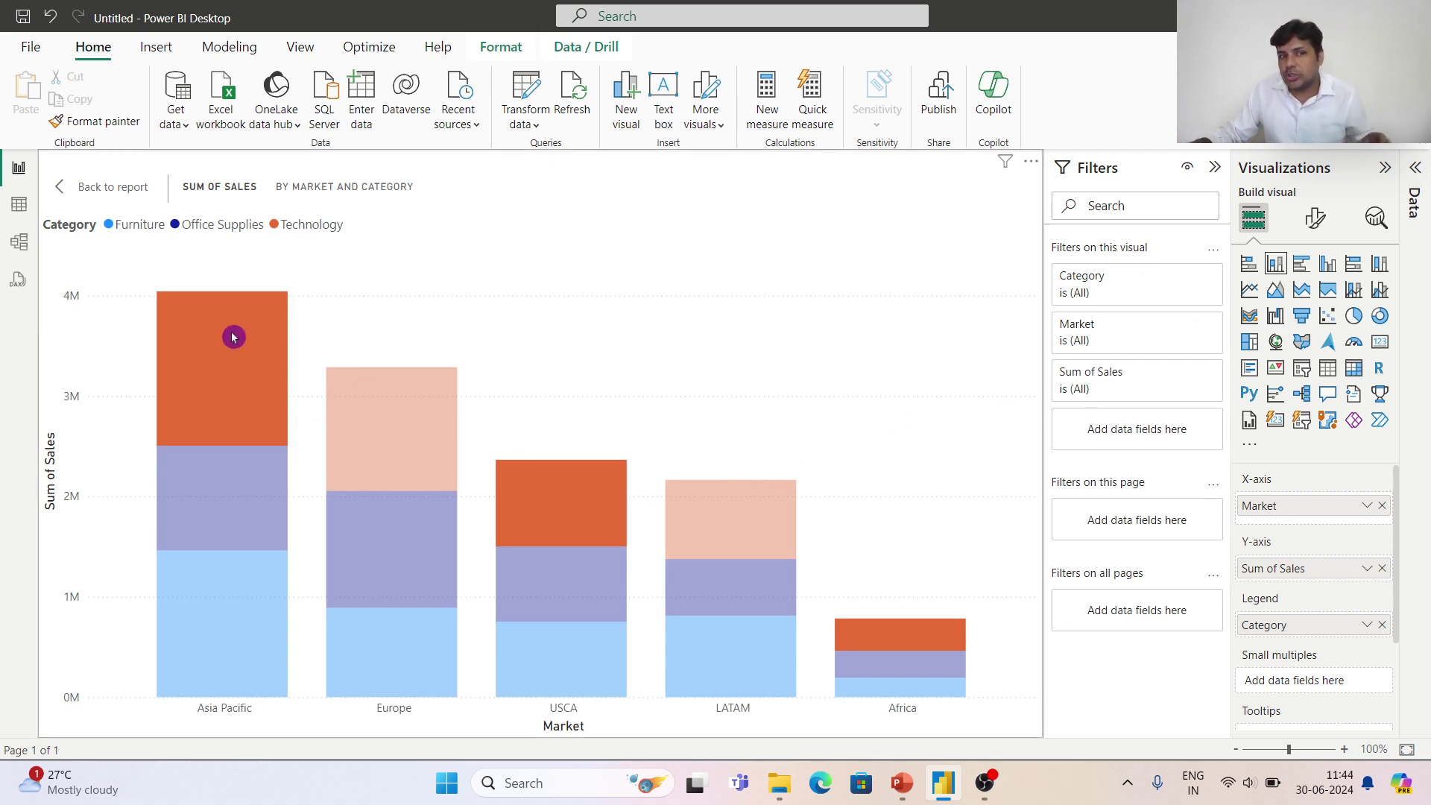
mouse_move(785, 488)
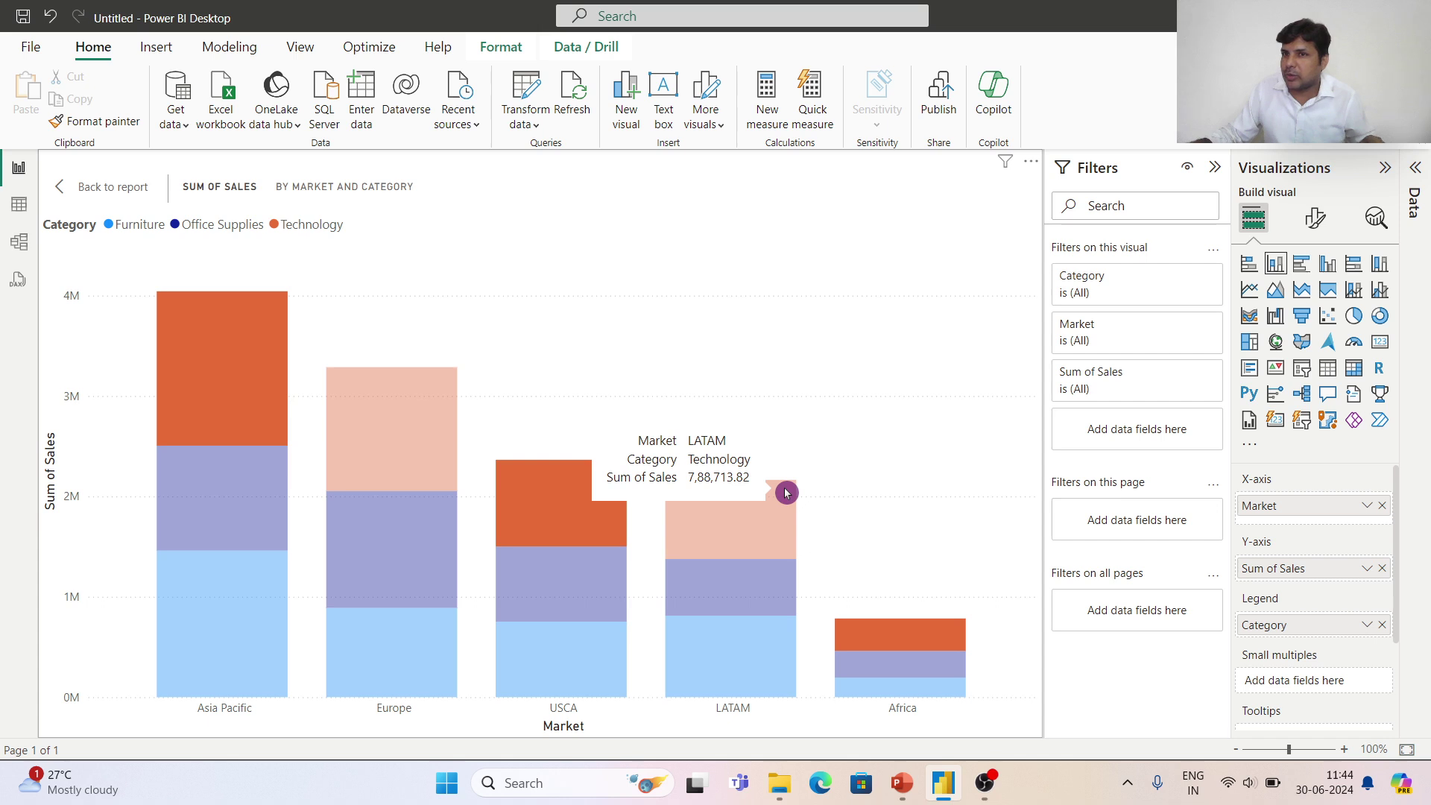
mouse_move(163, 387)
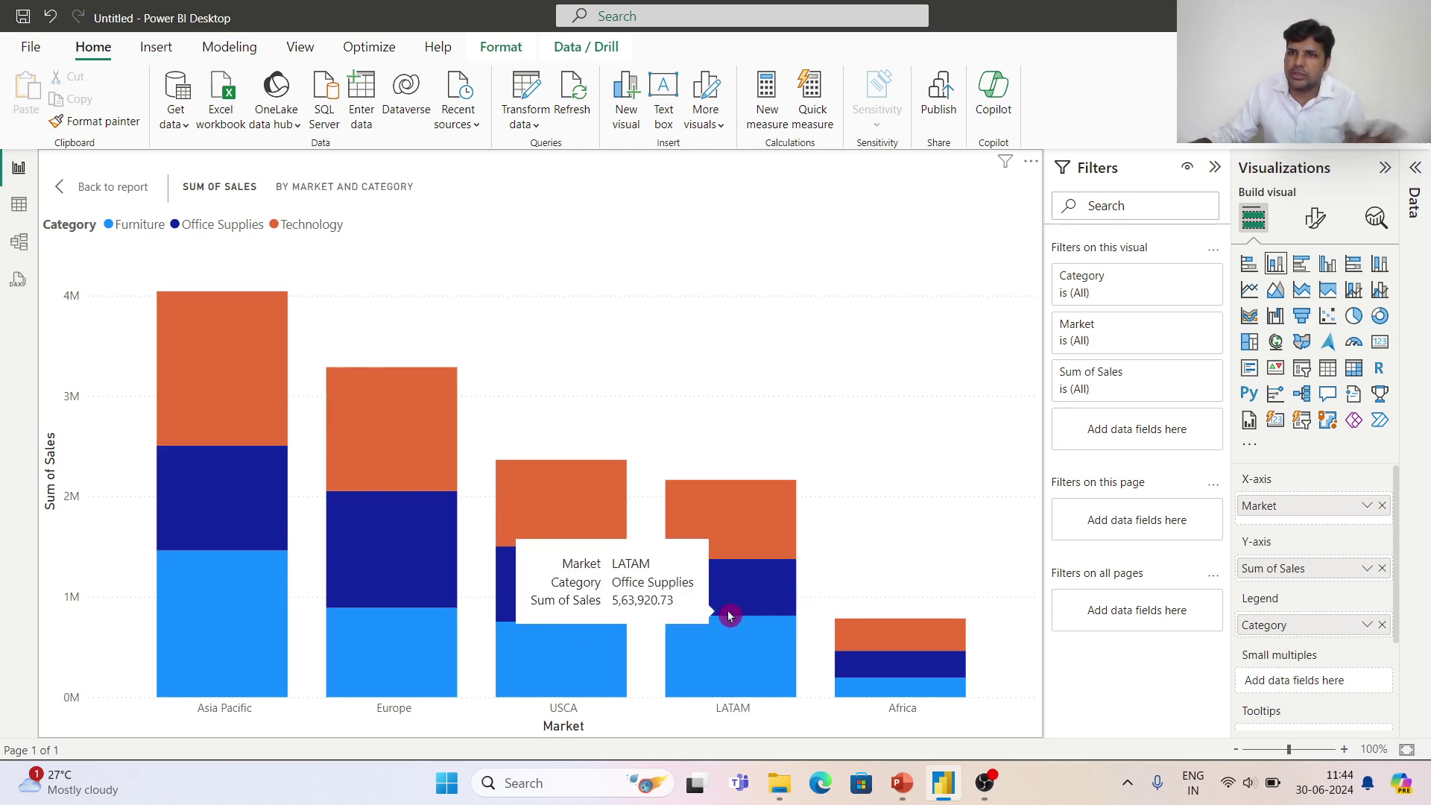
- Include only Asia Pacific's Office Supplies, LATAM's Technology and USCA's Furniture segments in the chart
mouse_move(220, 405)
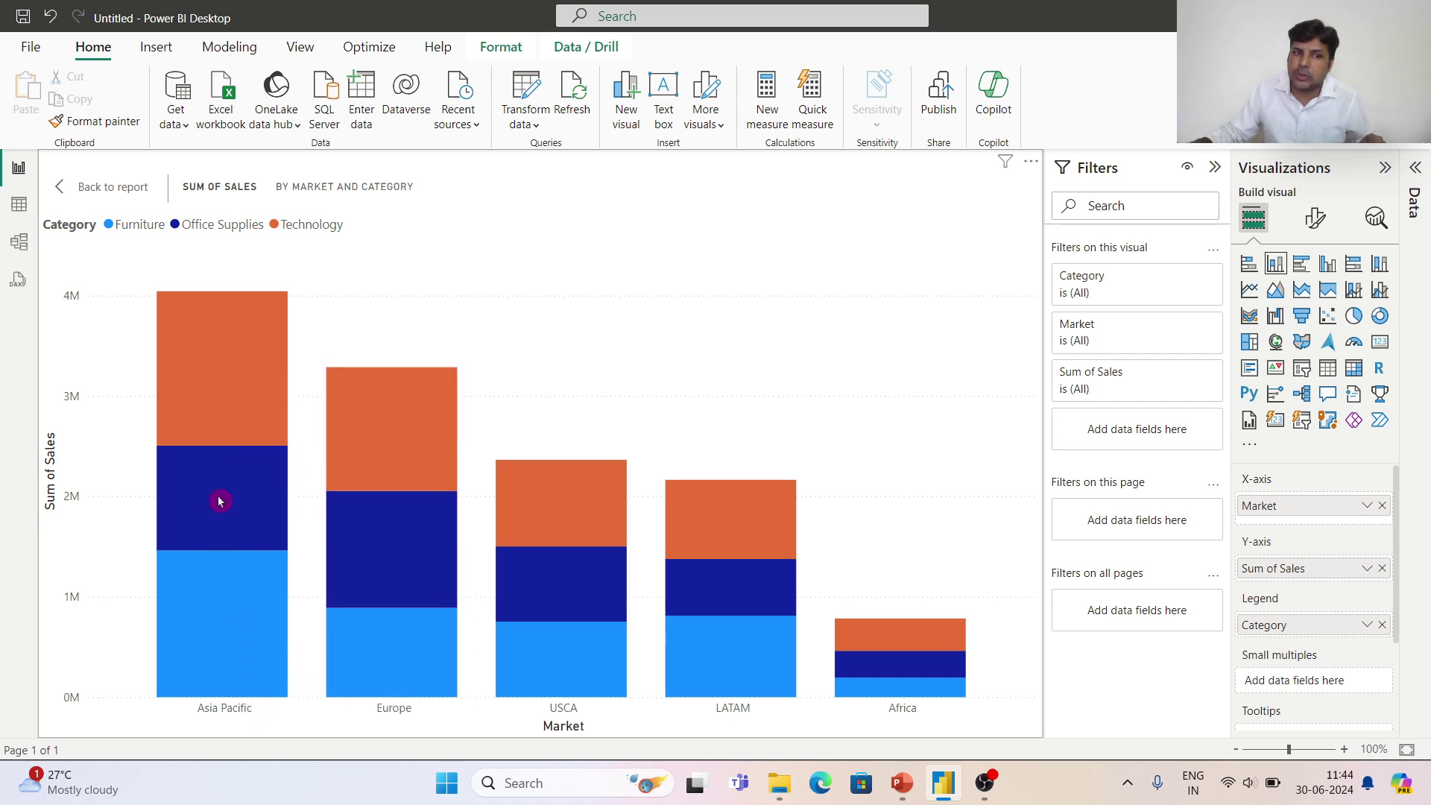
mouse_move(220, 501)
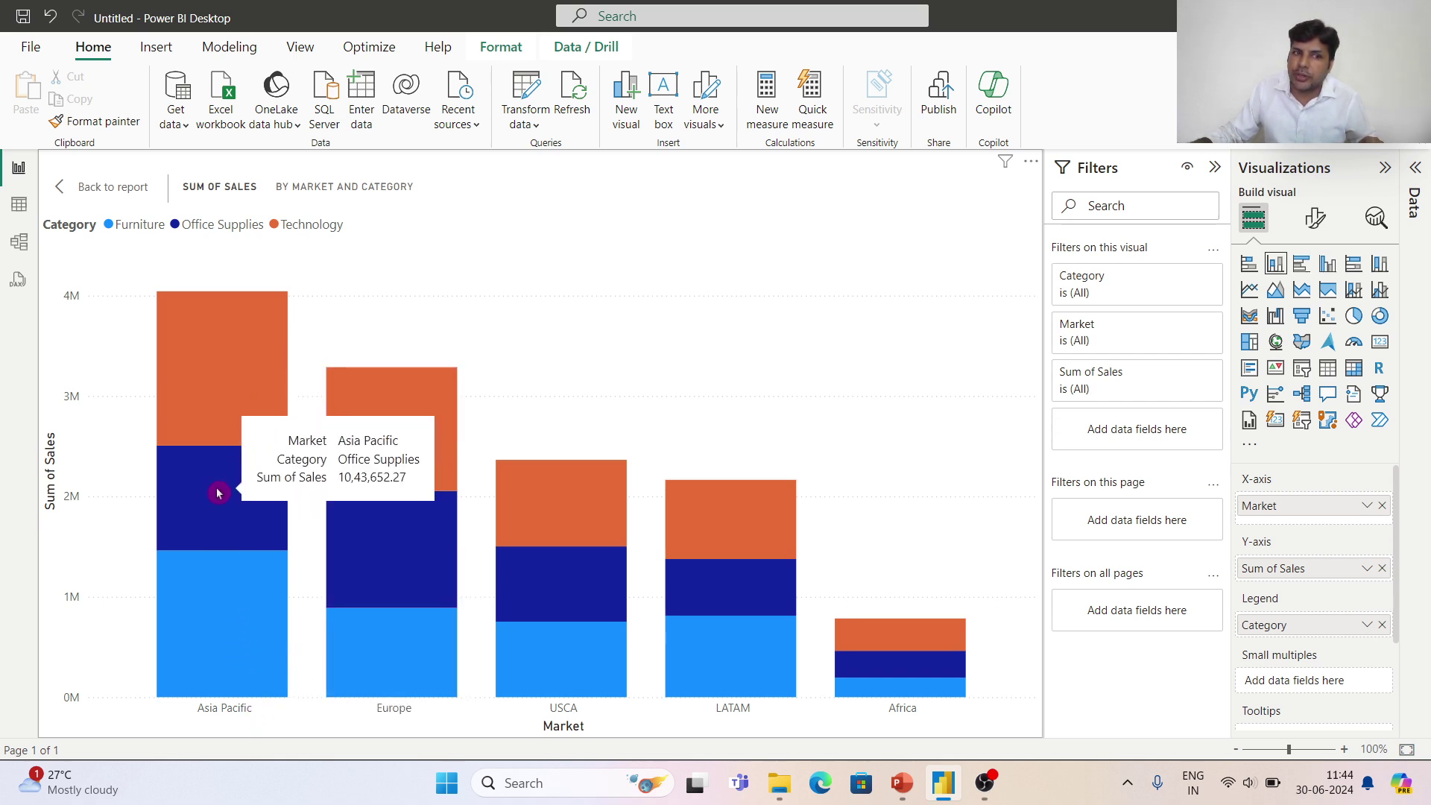
left_click(220, 494)
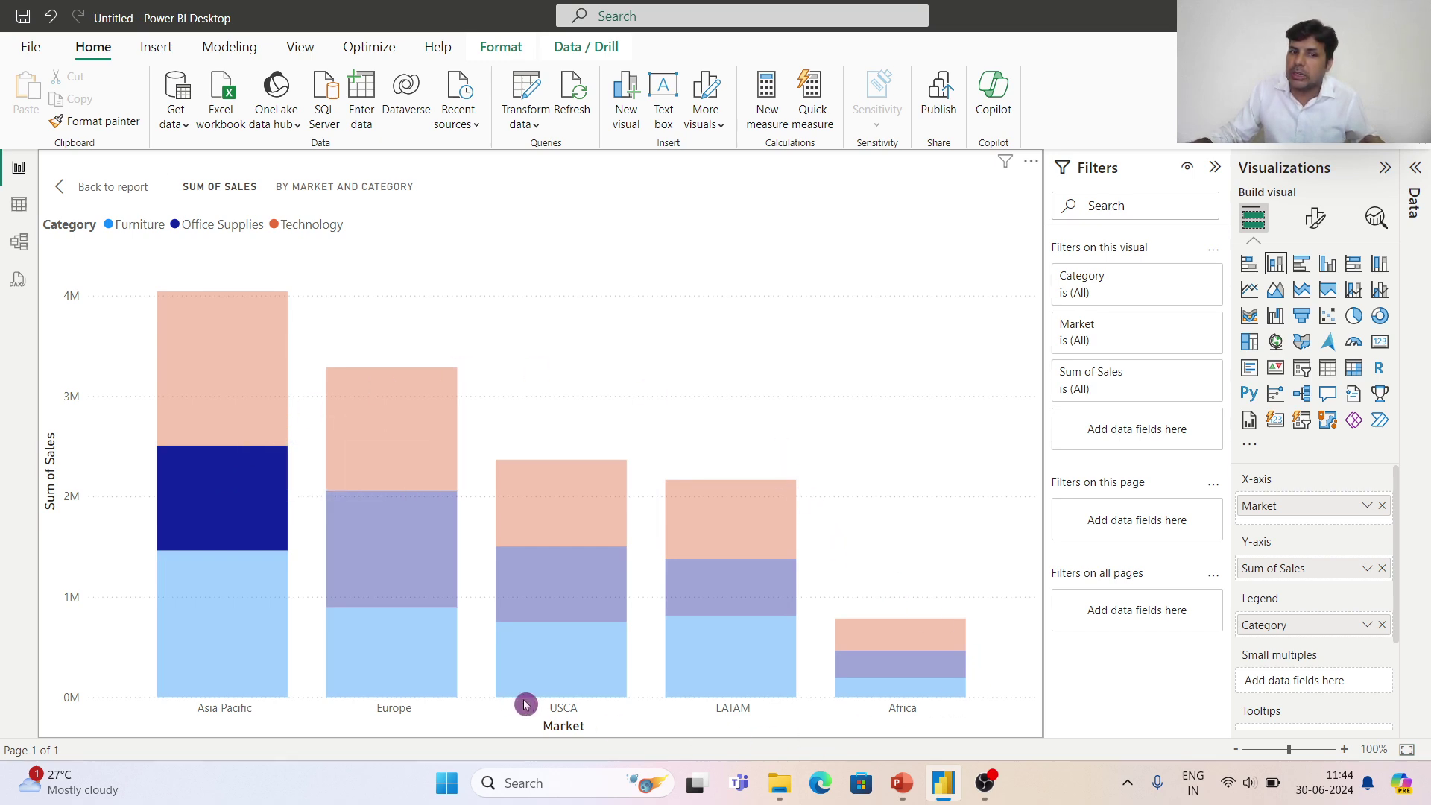
mouse_move(738, 524)
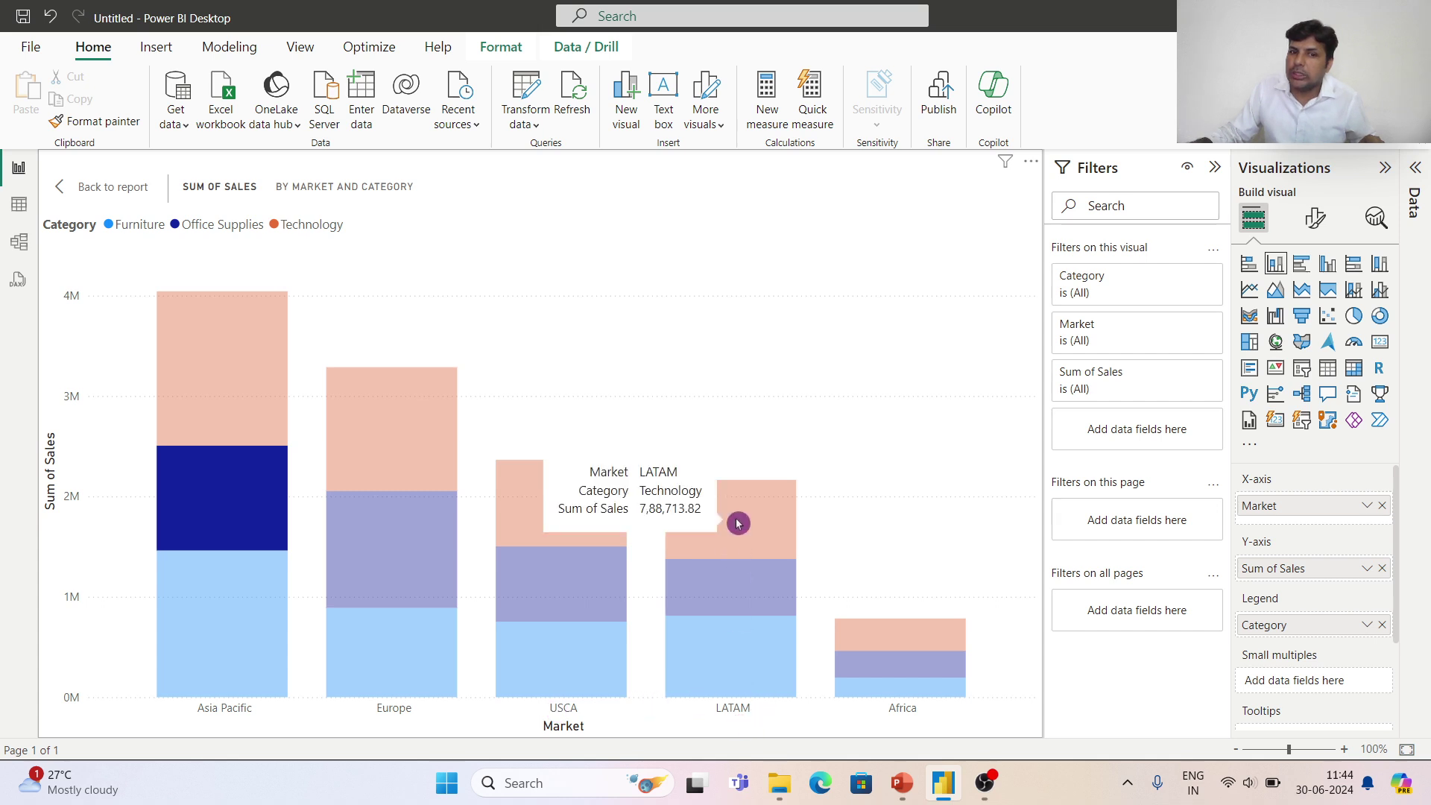
left_click(738, 524, "ctrl")
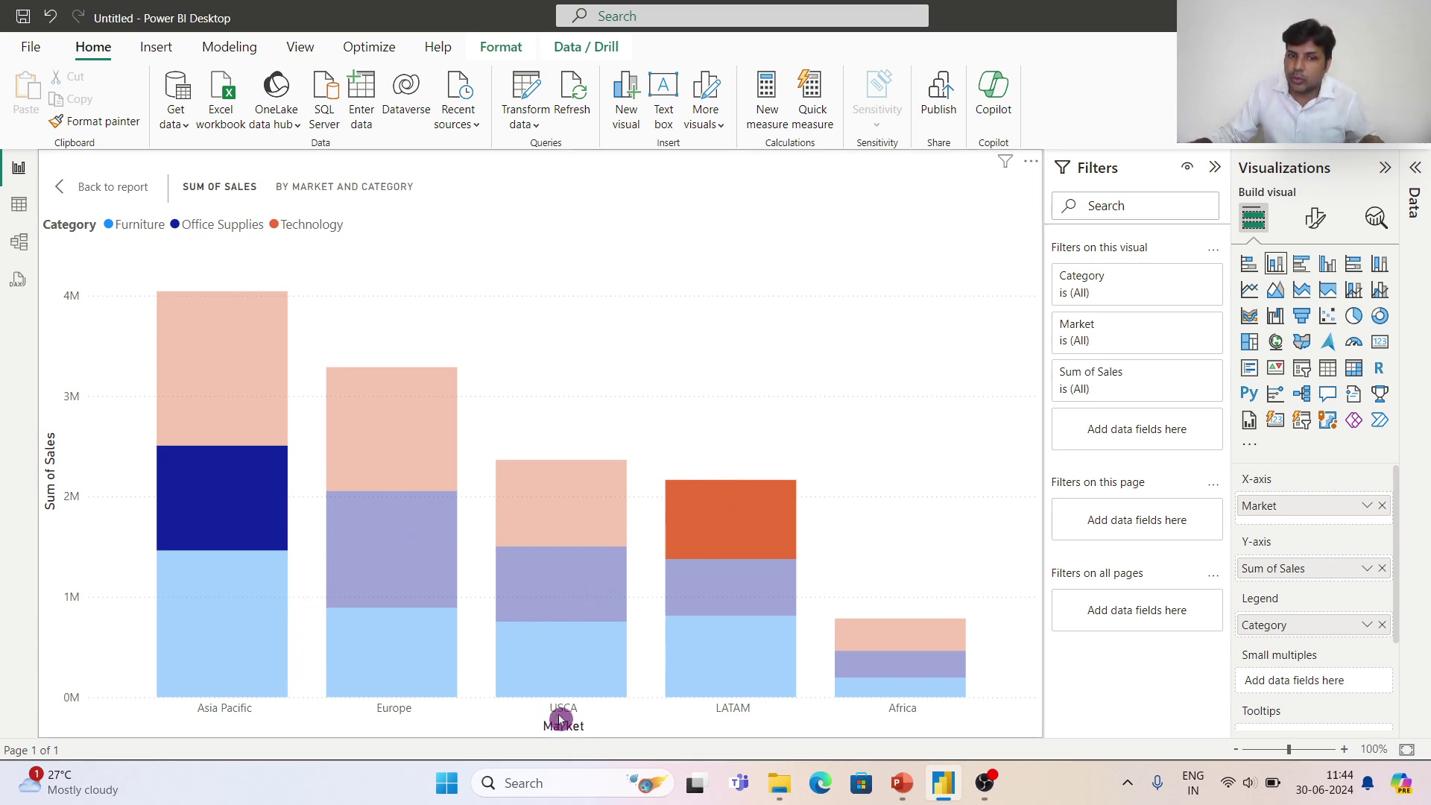
left_click(552, 589, "ctrl")
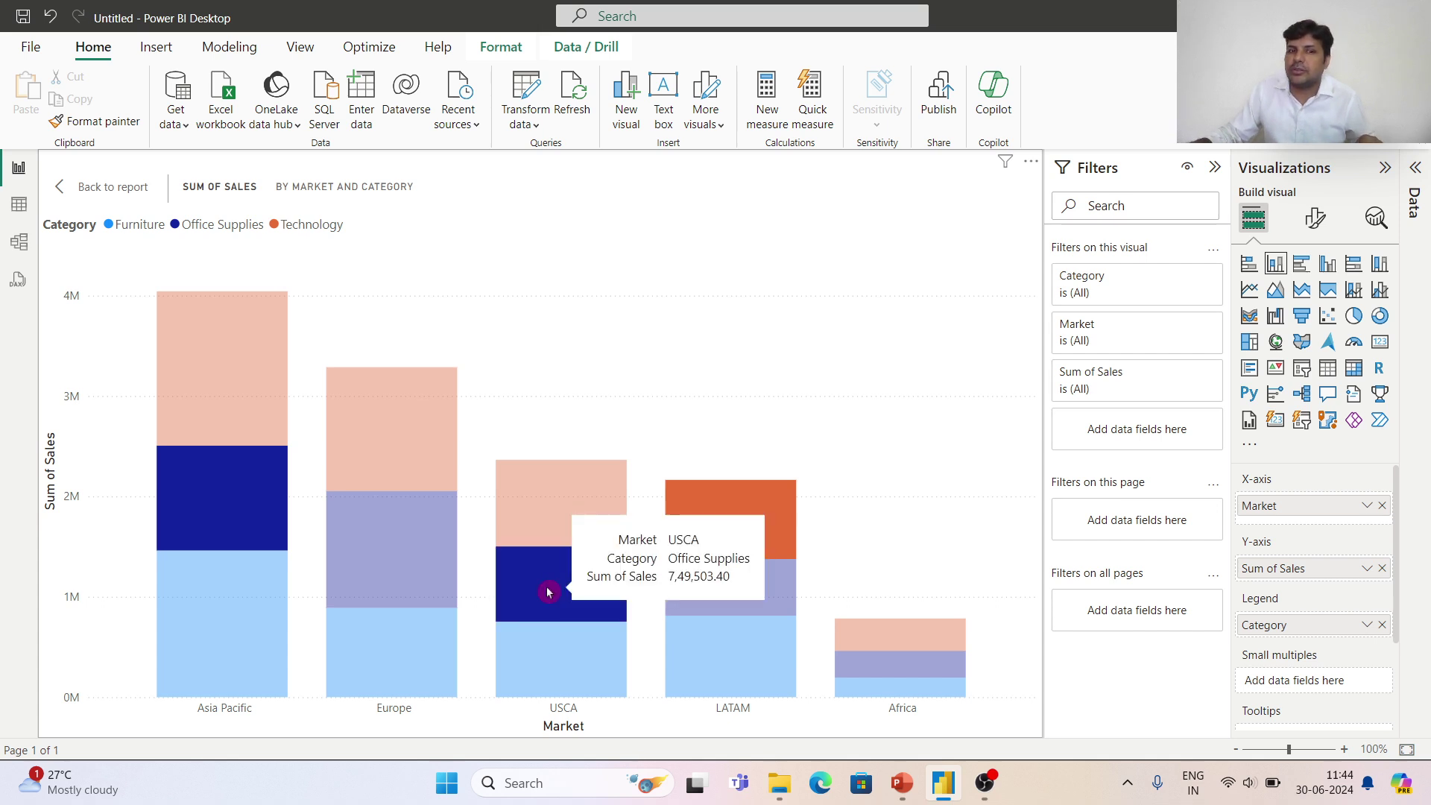
left_click(562, 579, "ctrl")
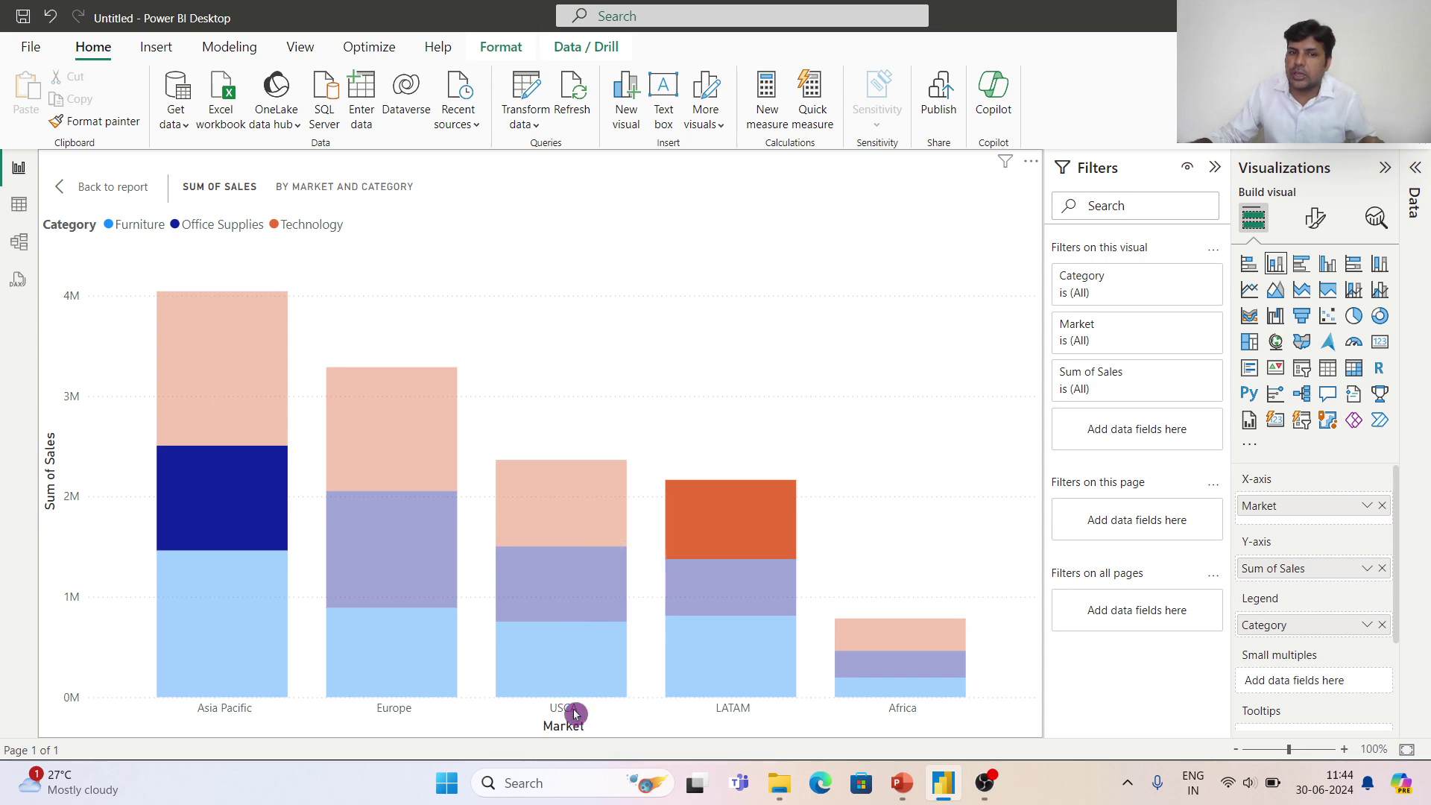
mouse_move(551, 665)
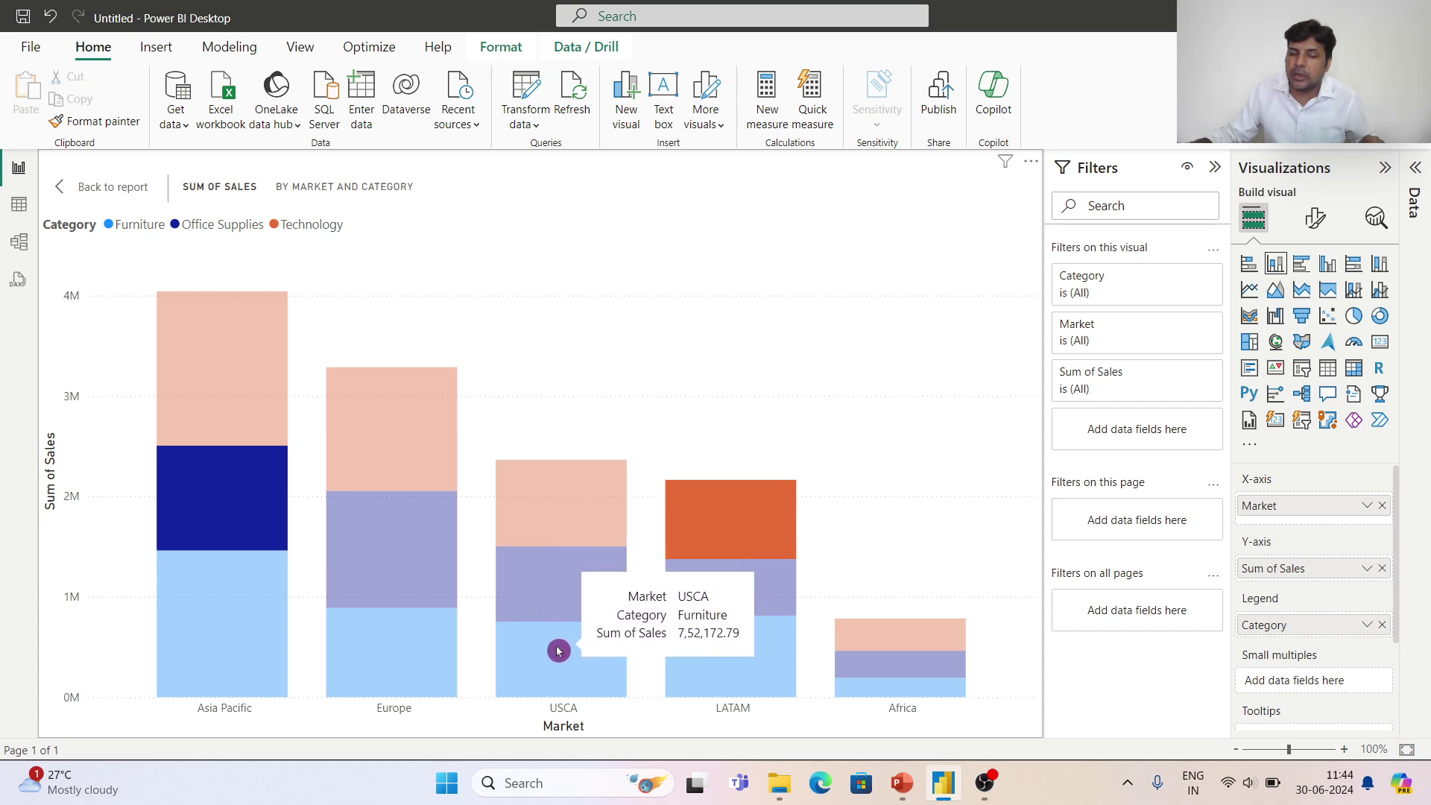
left_click(559, 658, "ctrl")
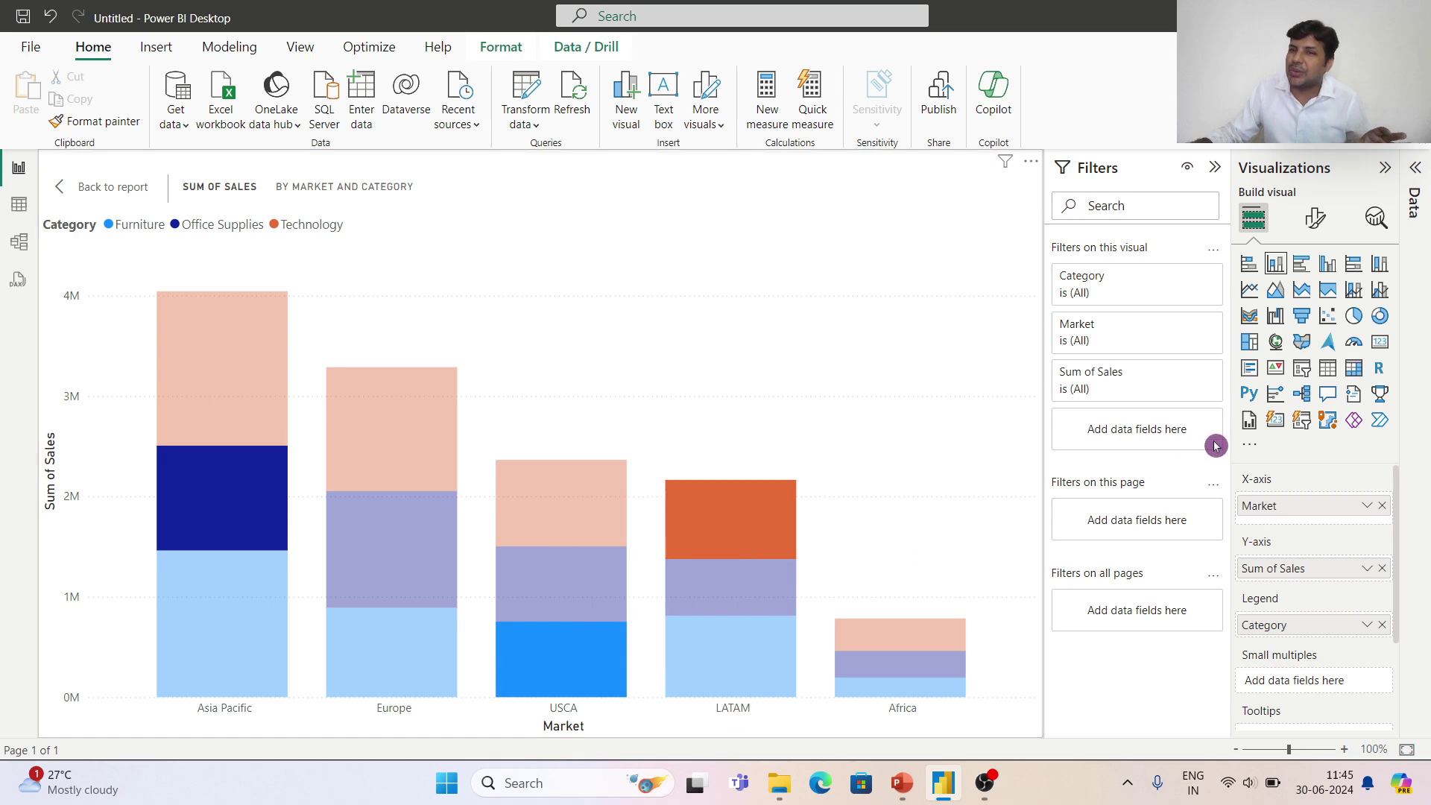
right_click(714, 517)
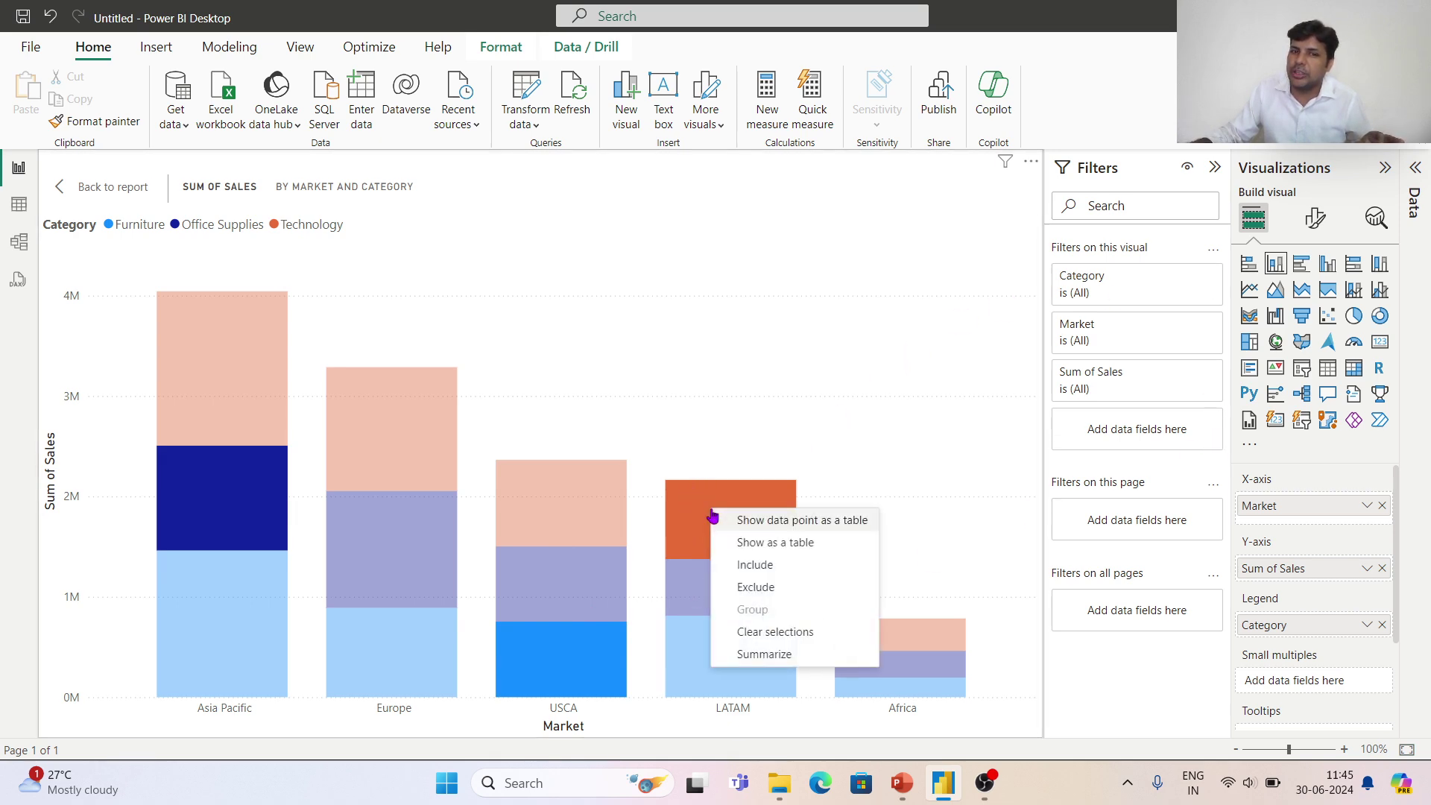
left_click(771, 563)
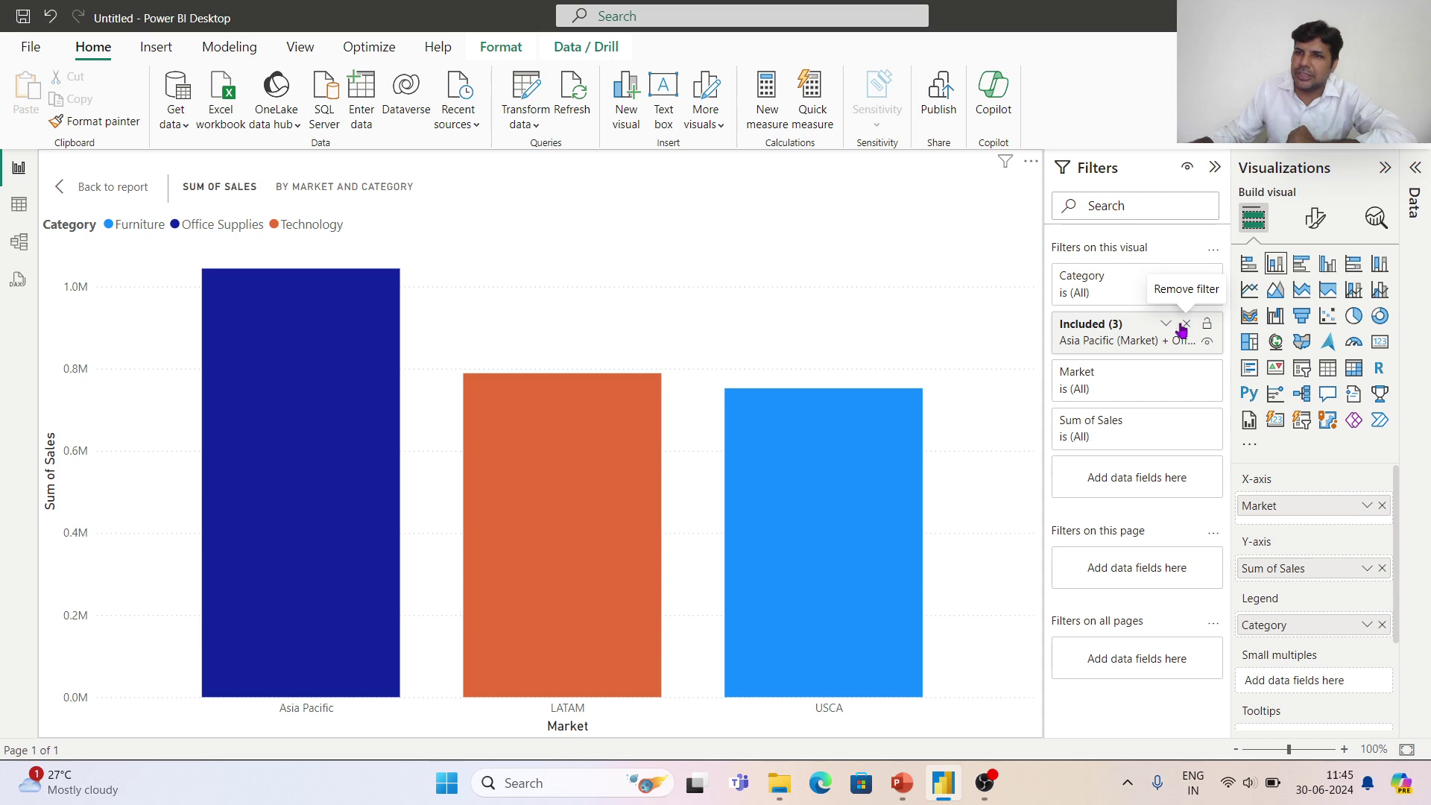
- Remove the inclusion filter that limits the chart to the Asia Pacific, LATAM and USCA segments
left_click(1187, 325)
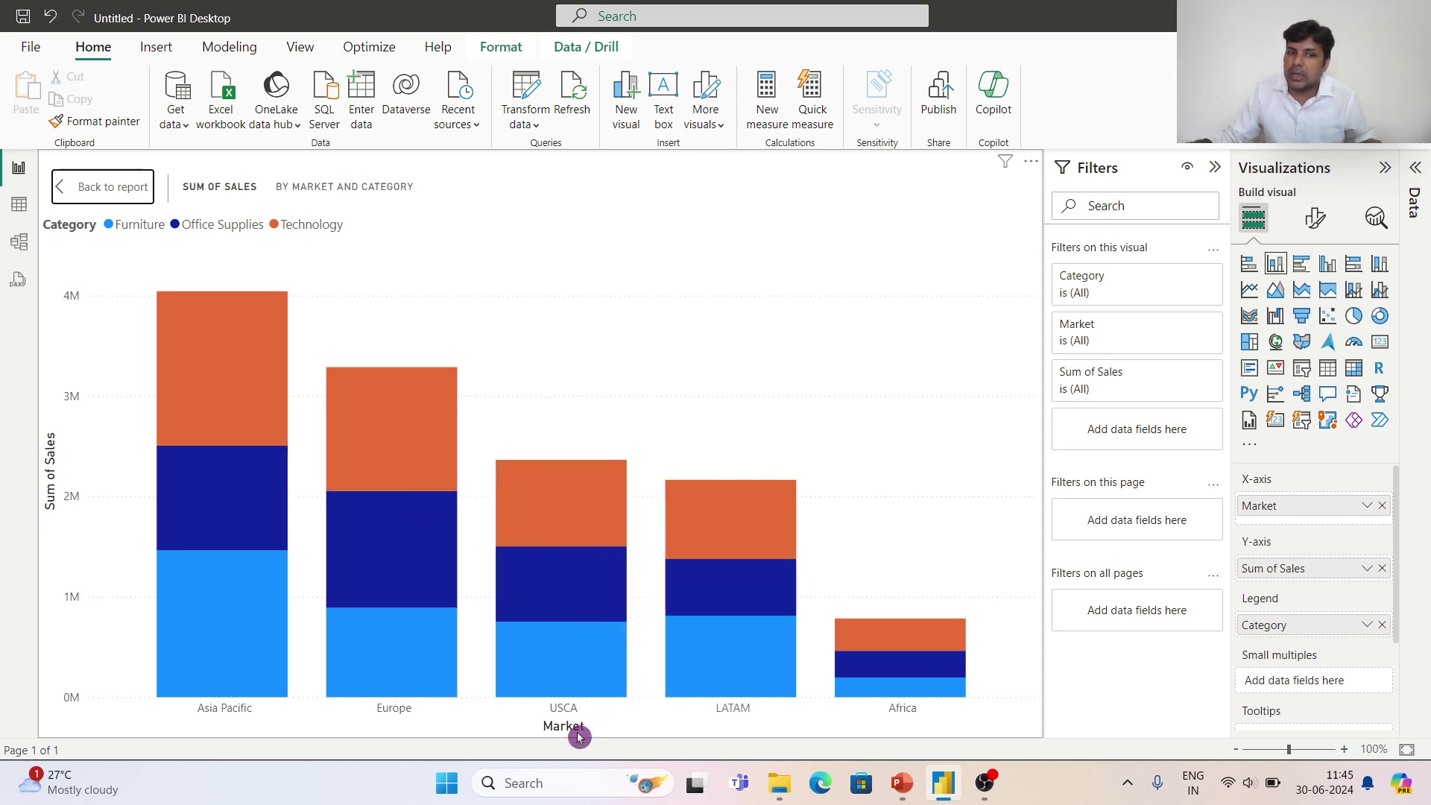
mouse_move(562, 670)
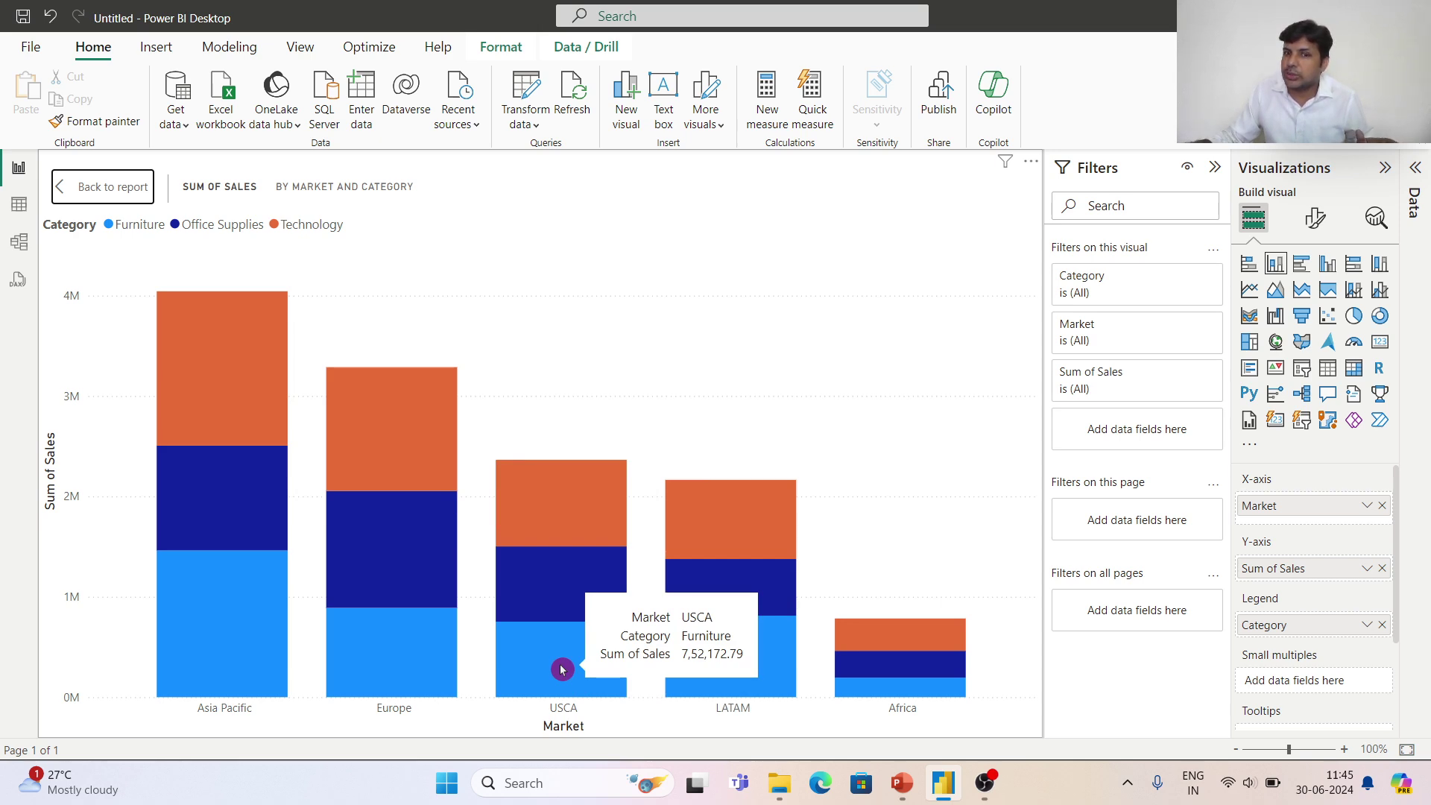
mouse_move(757, 505)
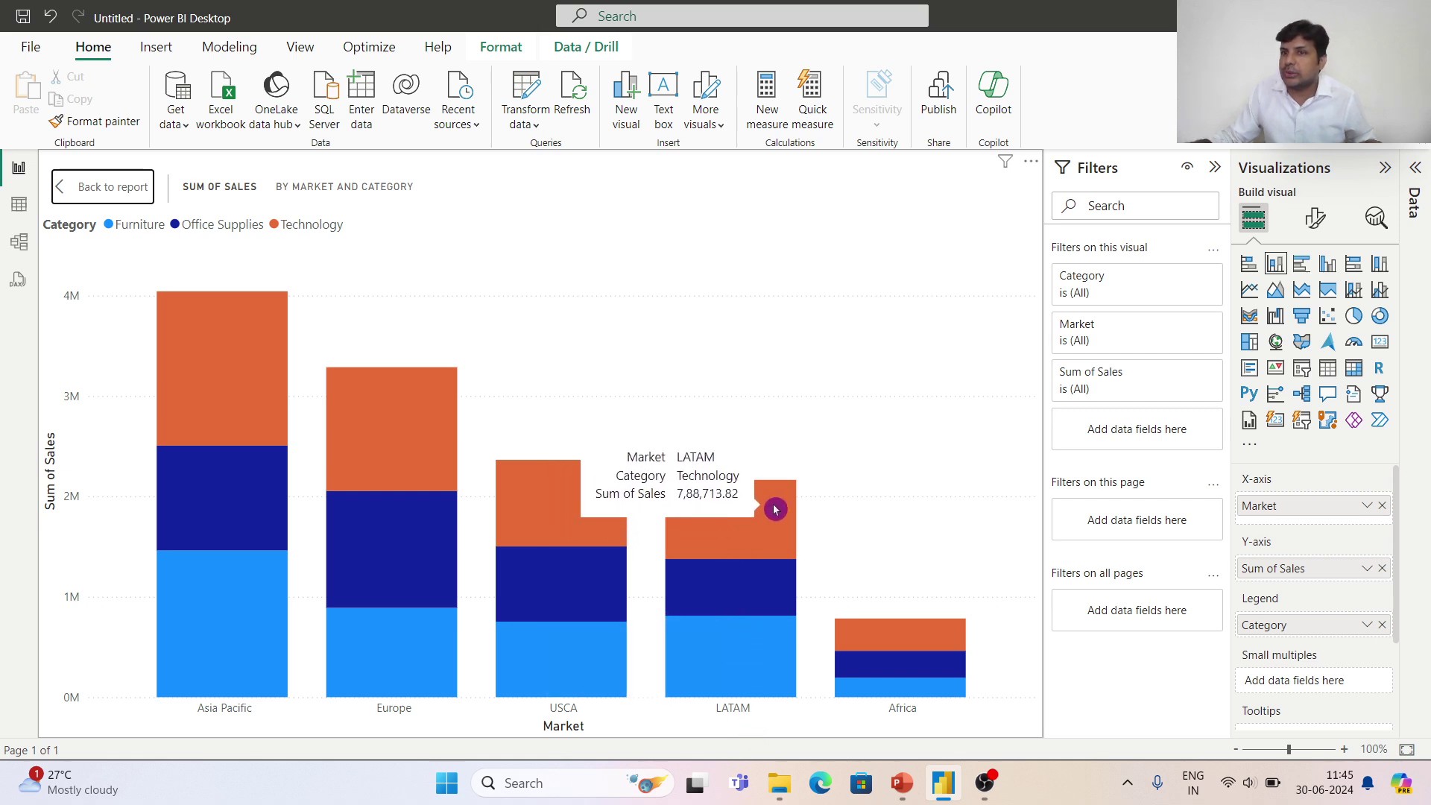
mouse_move(236, 482)
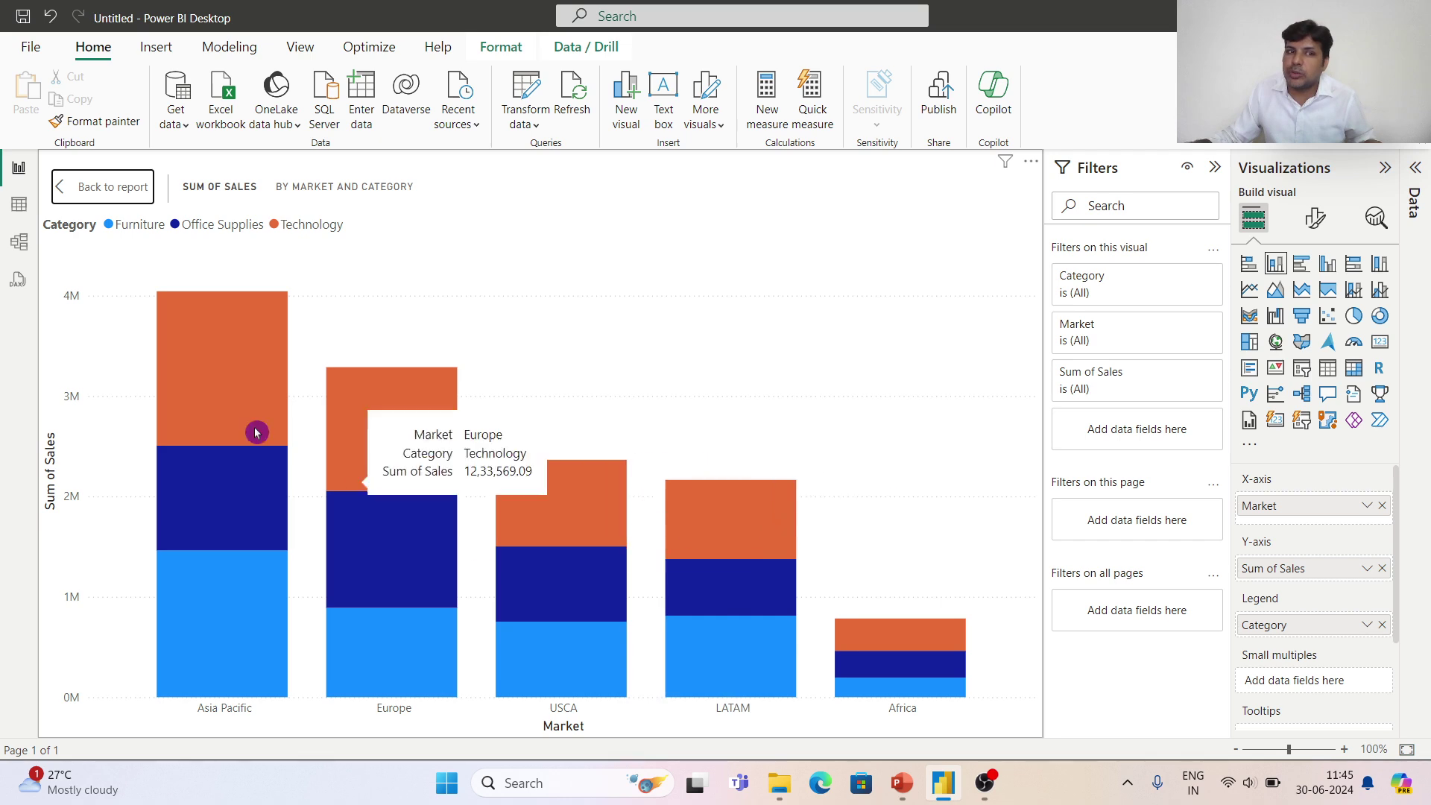
mouse_move(379, 692)
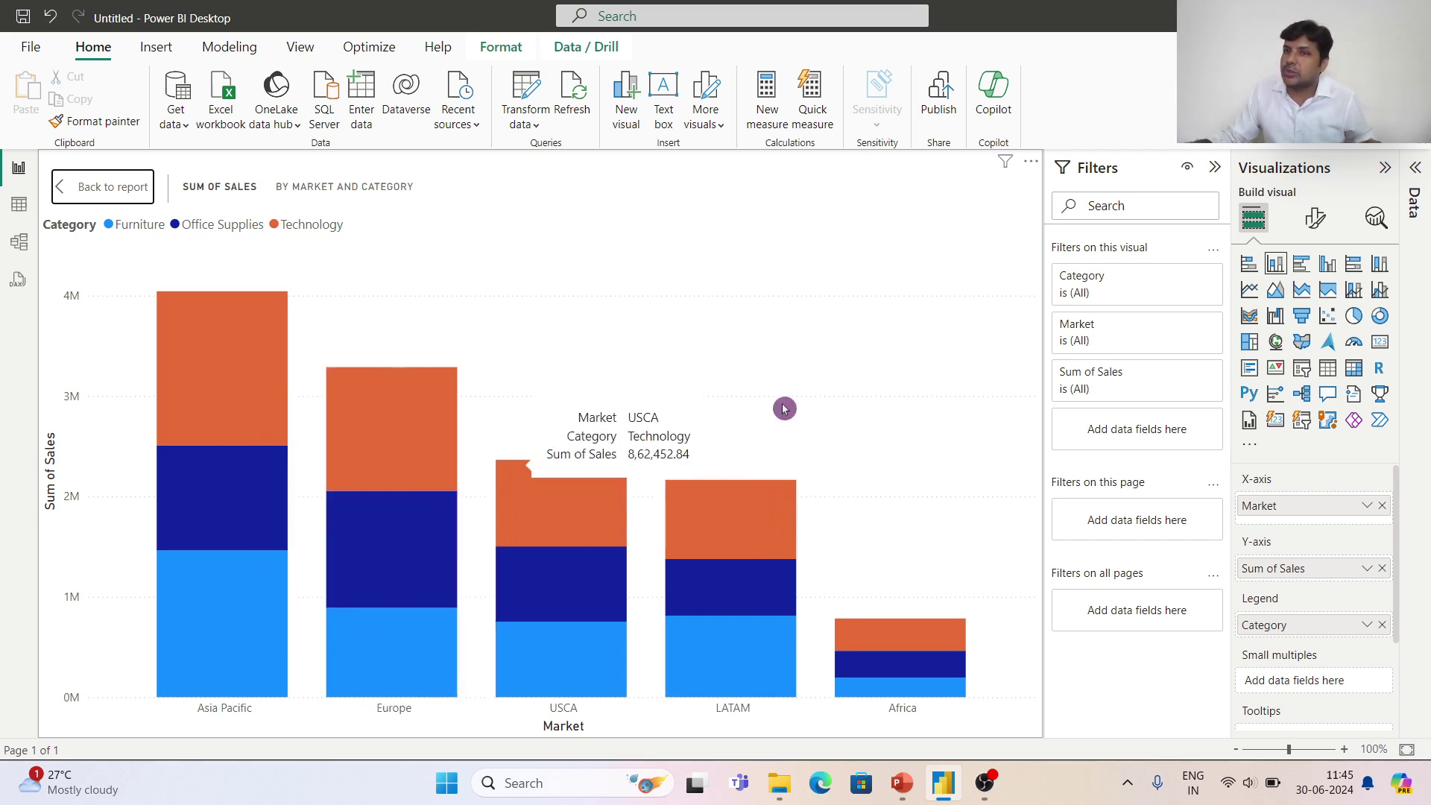
- Select Asia Pacific's Office Supplies, USCA's Furniture and LATAM's Technology segments and exclude them from the chart
mouse_move(273, 498)
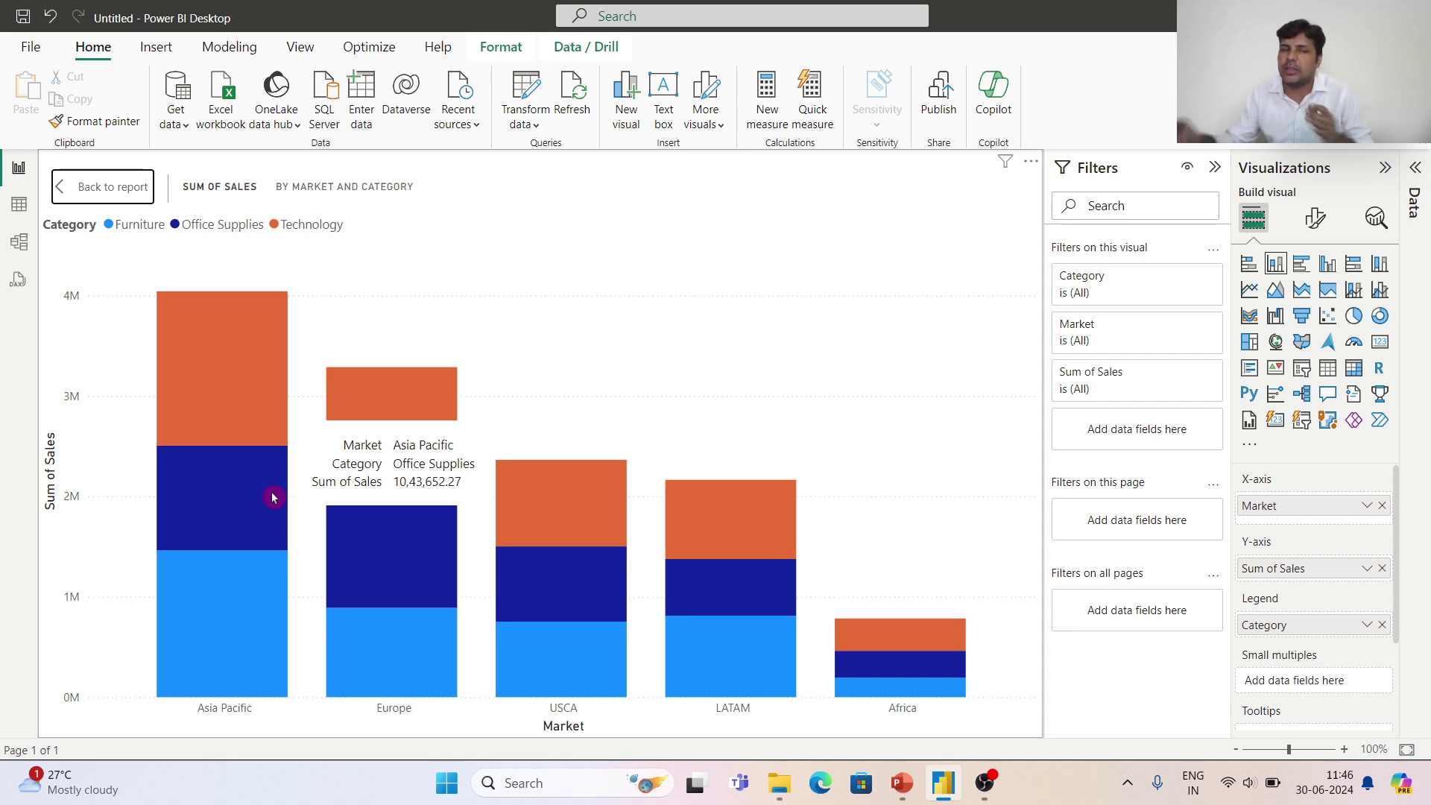
left_click(199, 495)
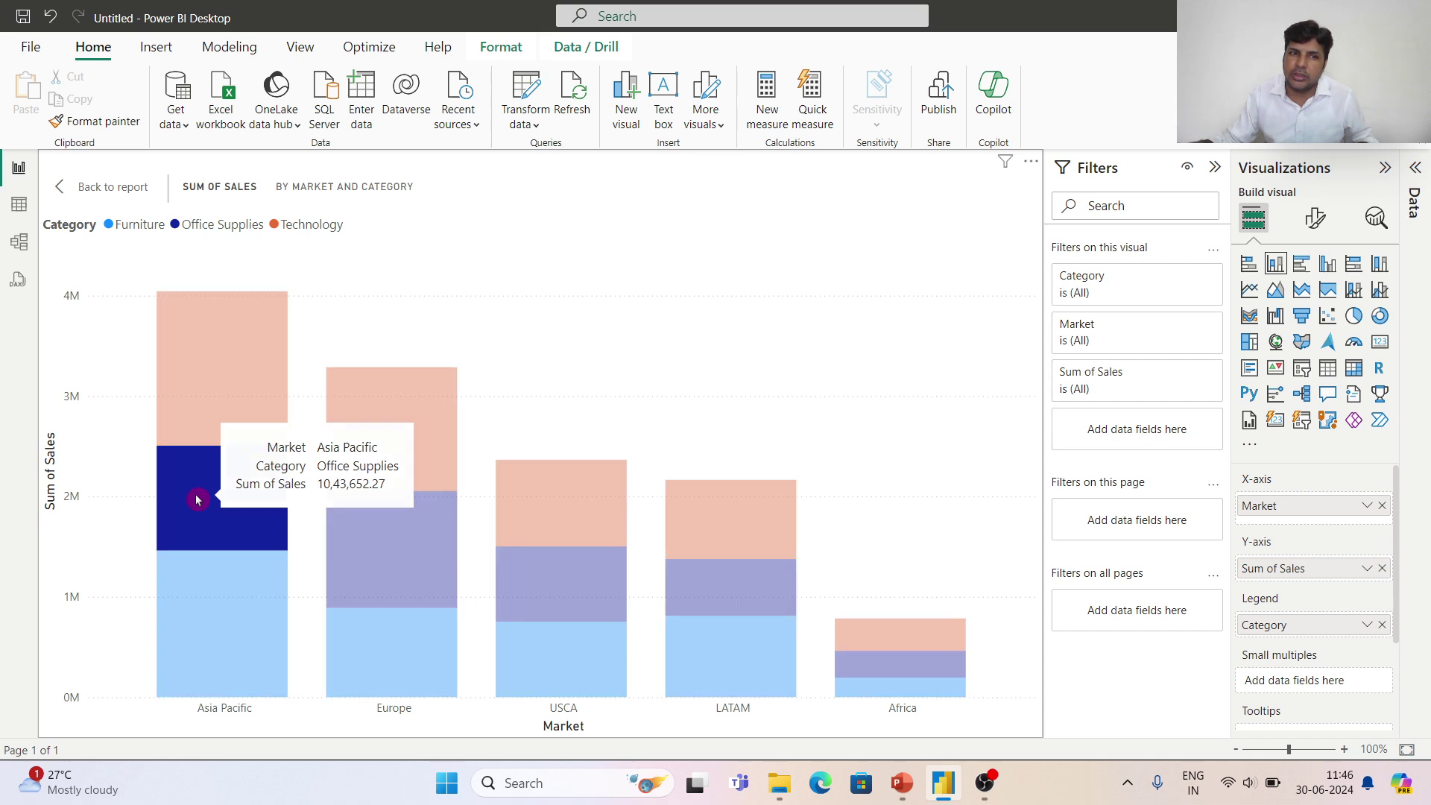
left_click(571, 669, "ctrl")
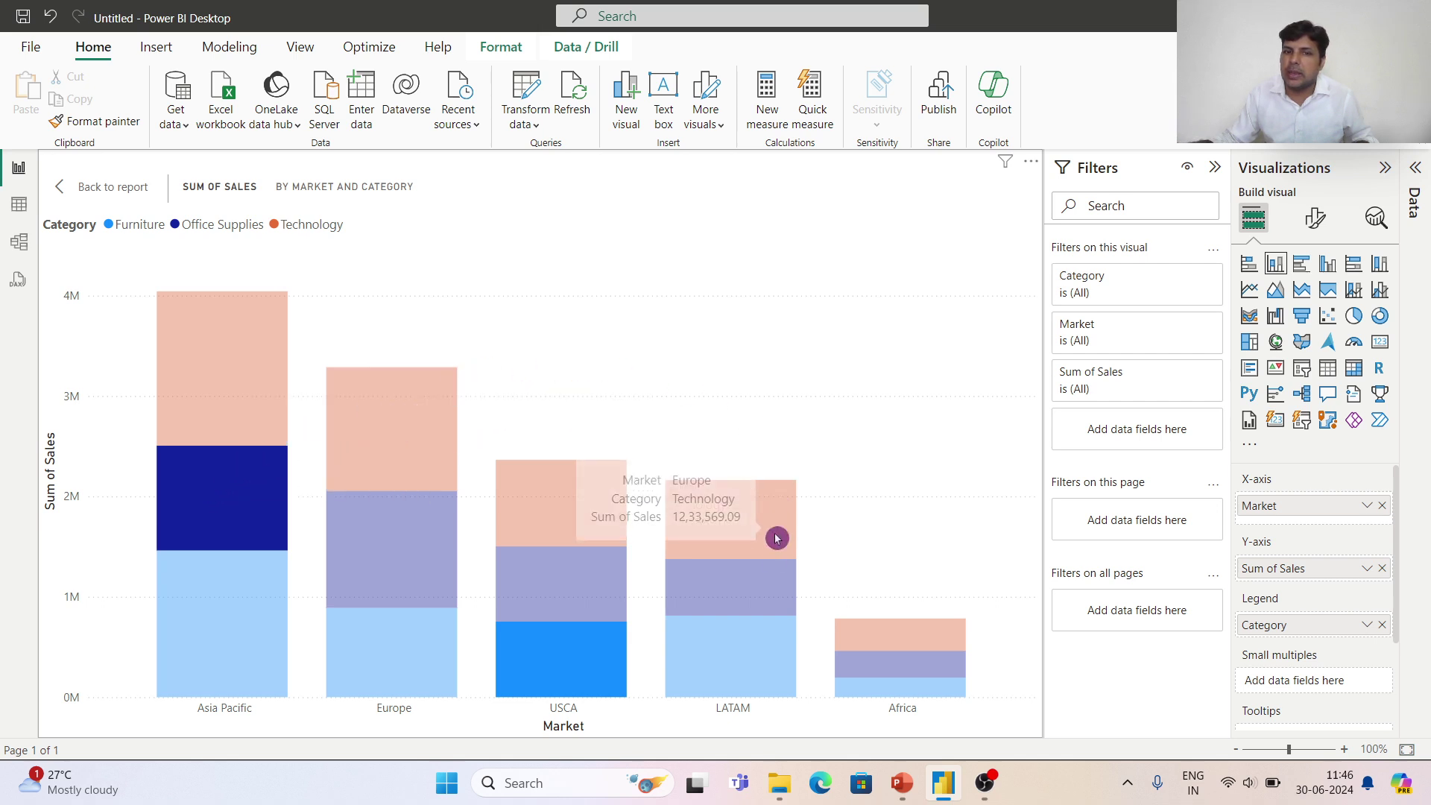
left_click(731, 503, "ctrl")
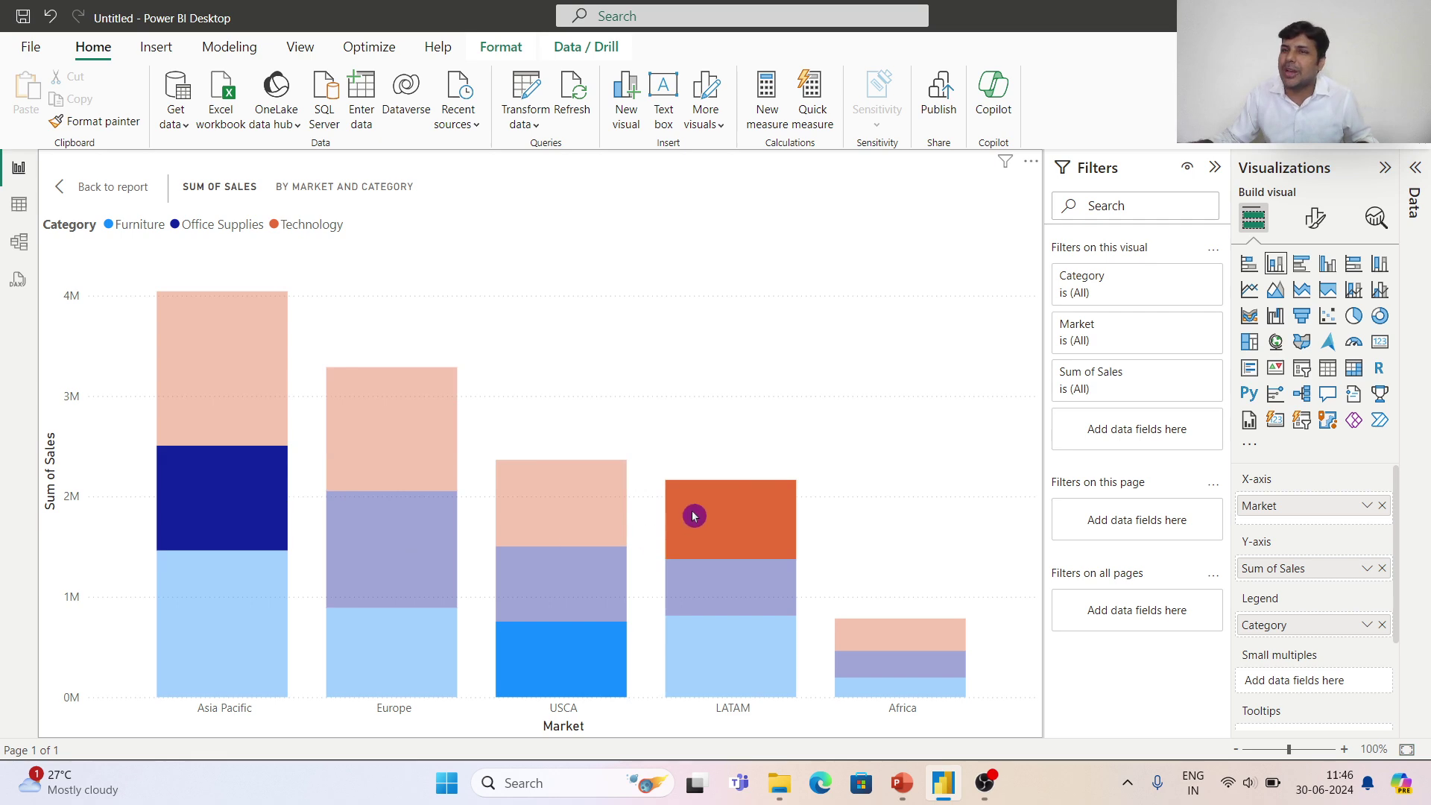
right_click(737, 526)
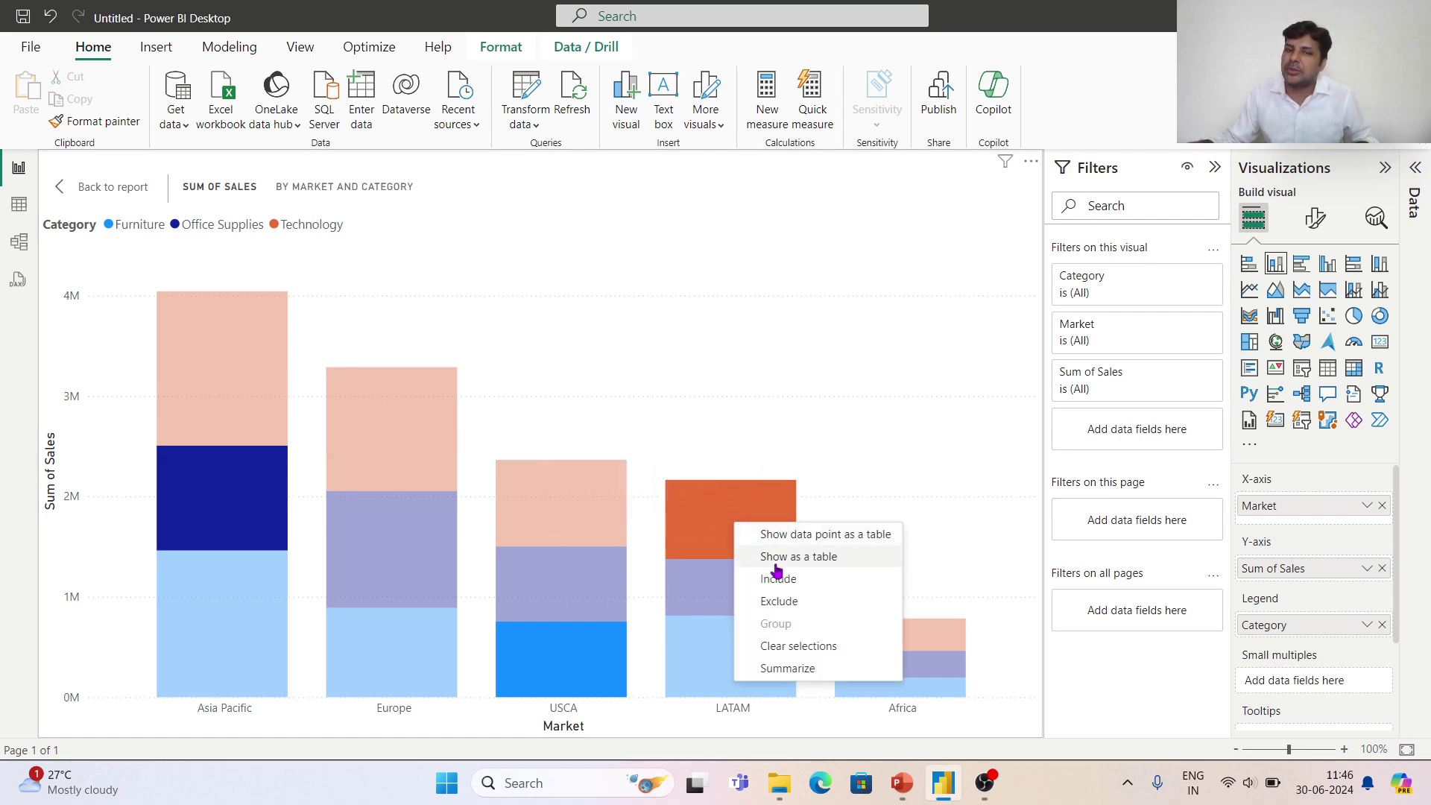
left_click(779, 601)
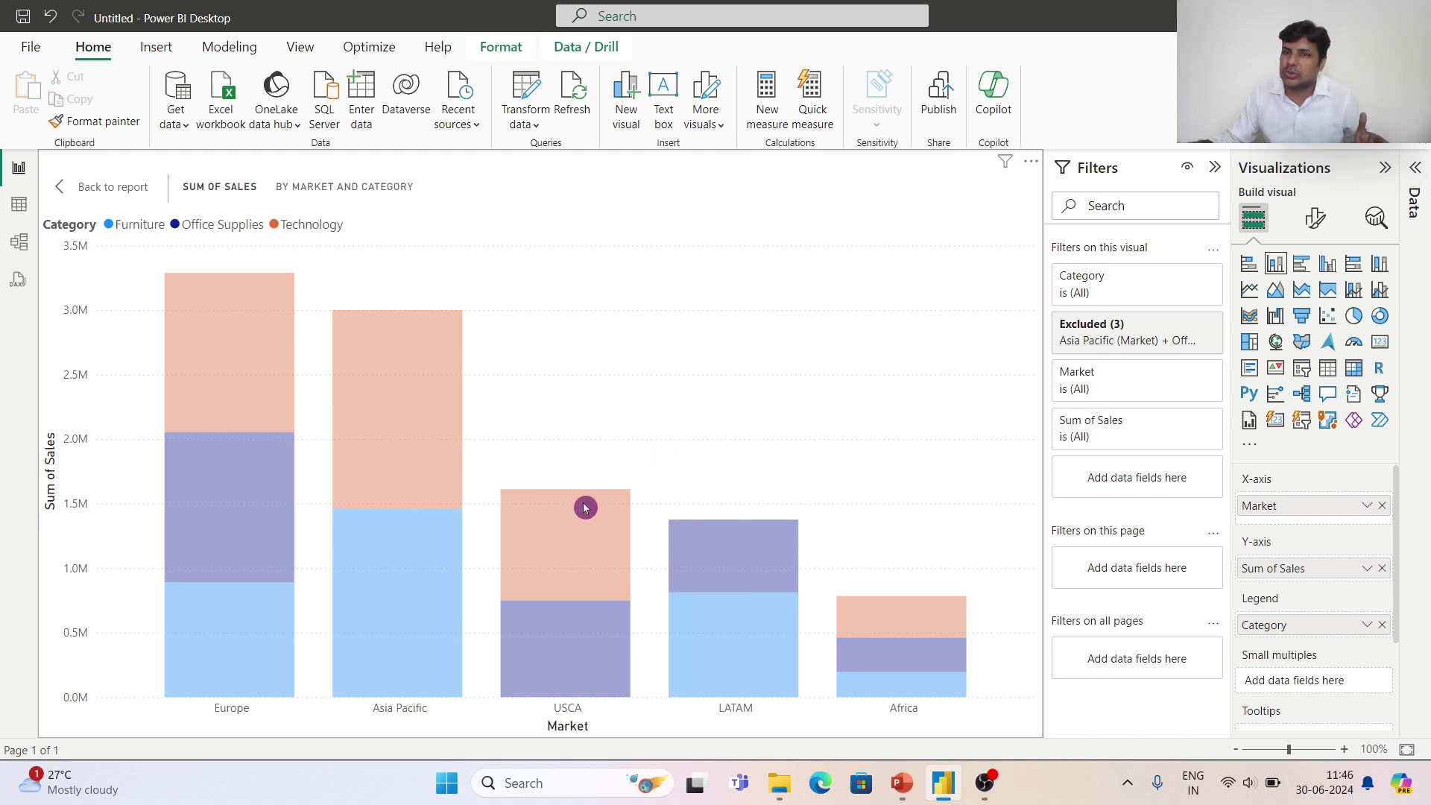
- Clear the selection in the chart and undo the last action, the exclusion of the three segments
mouse_move(388, 443)
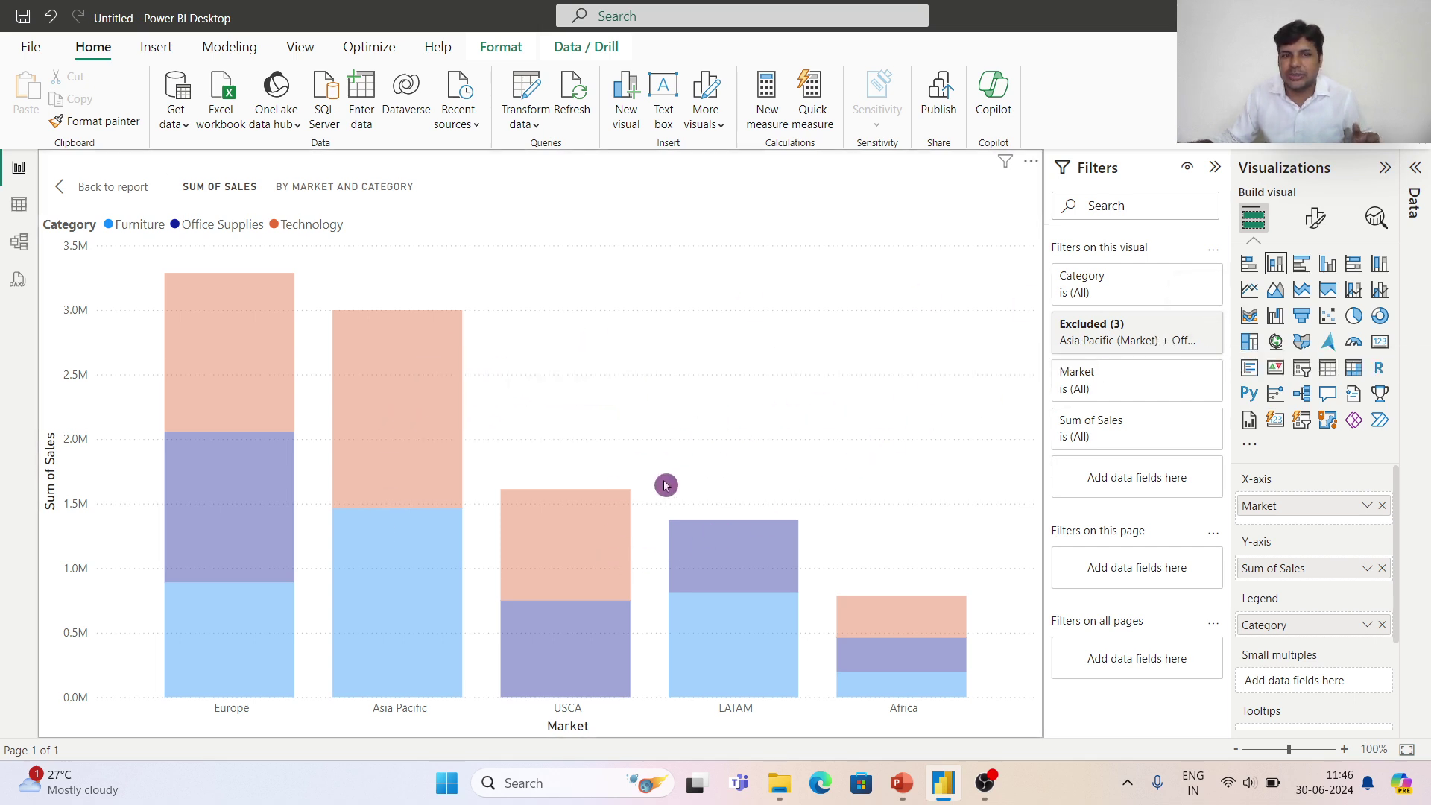
left_click(727, 387)
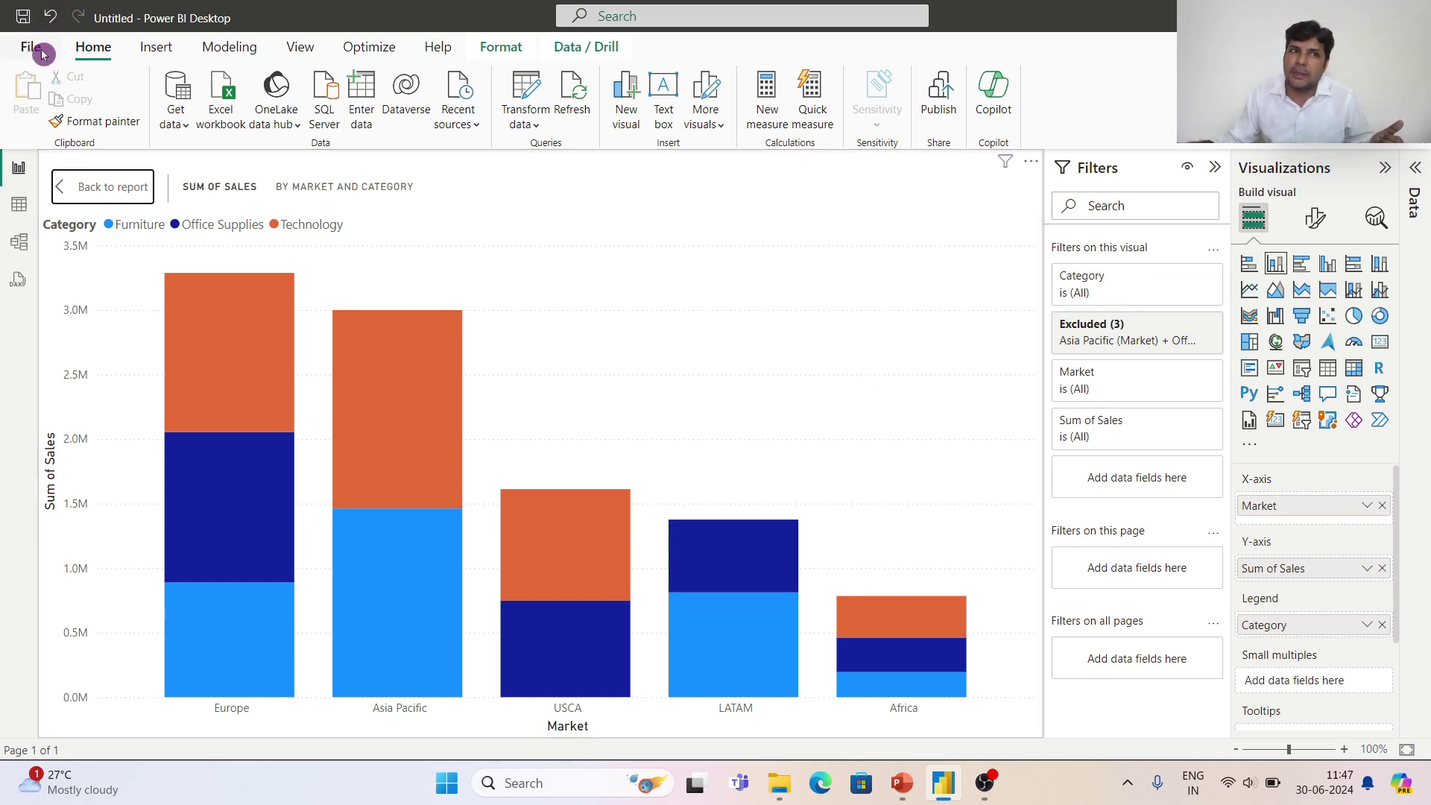
left_click(51, 20)
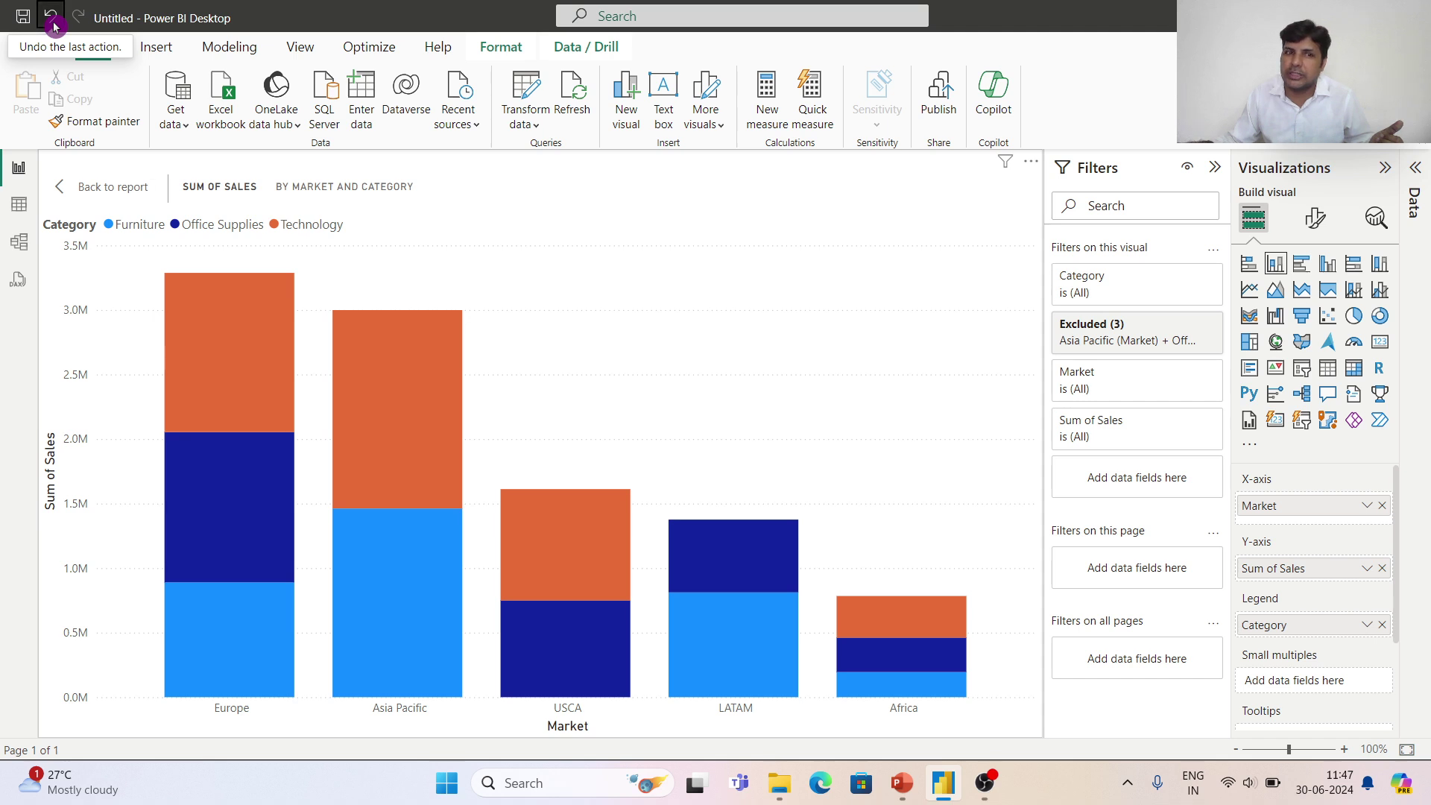